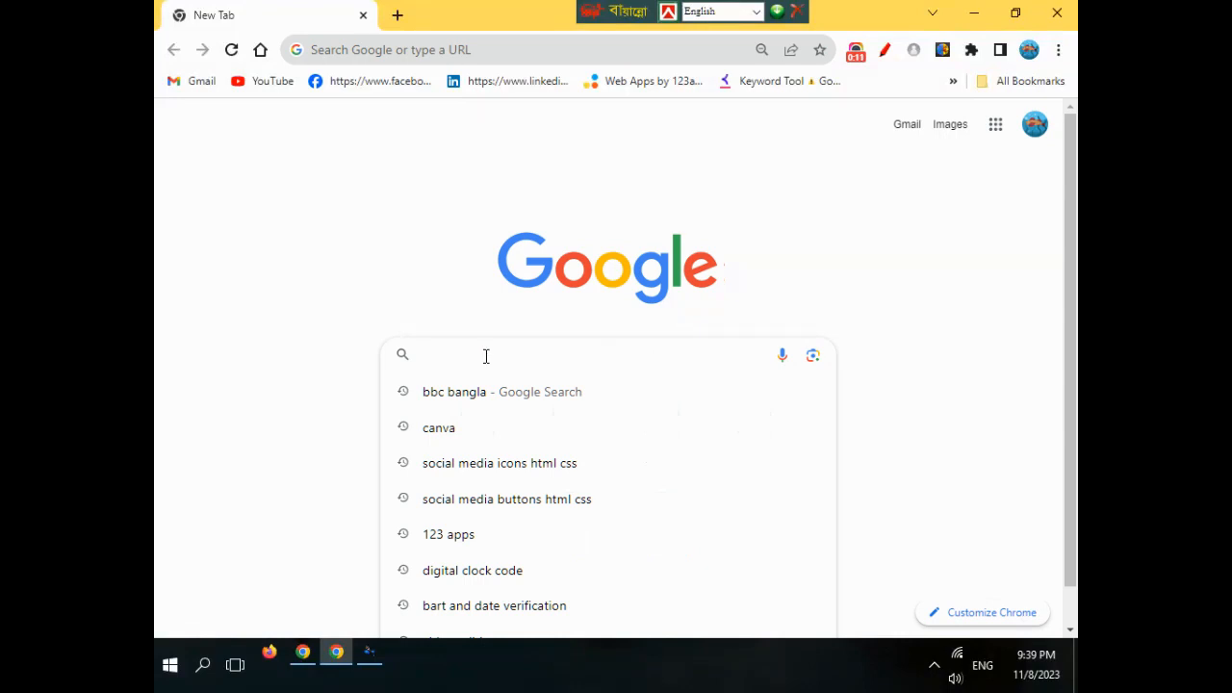
- Search Google for canva and open the 'Canva: Visual Suite for Everyone' result
left_click(448, 432)
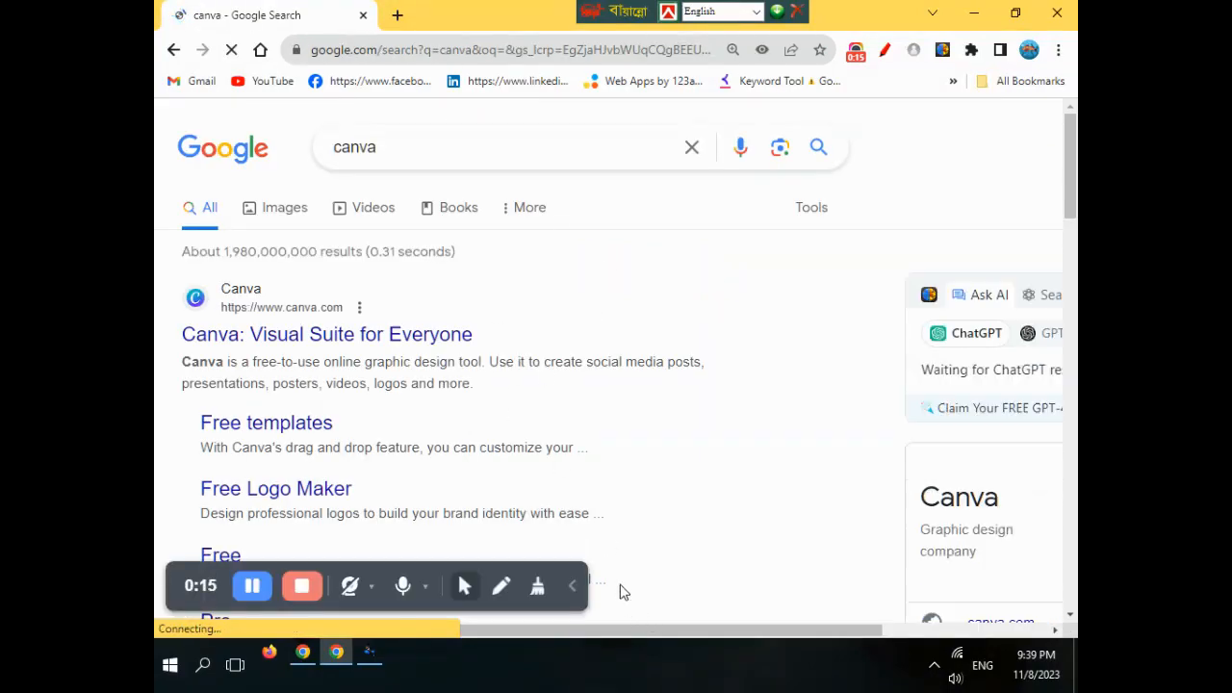
left_click(584, 564)
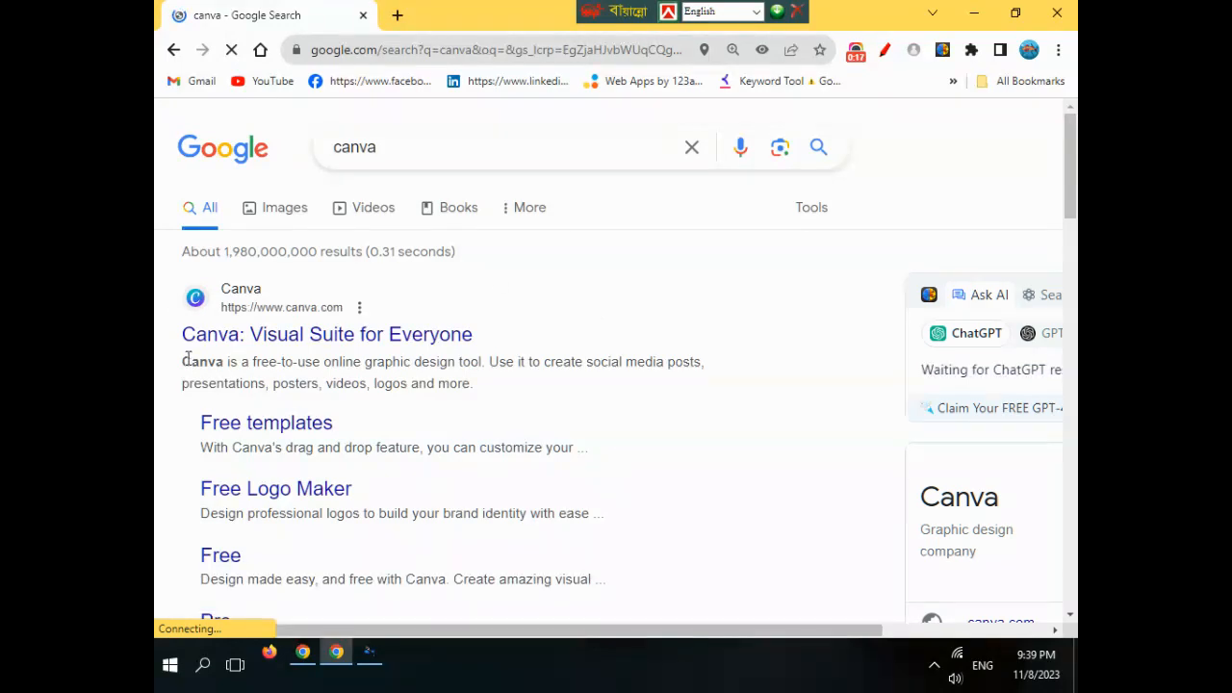
left_click(247, 304)
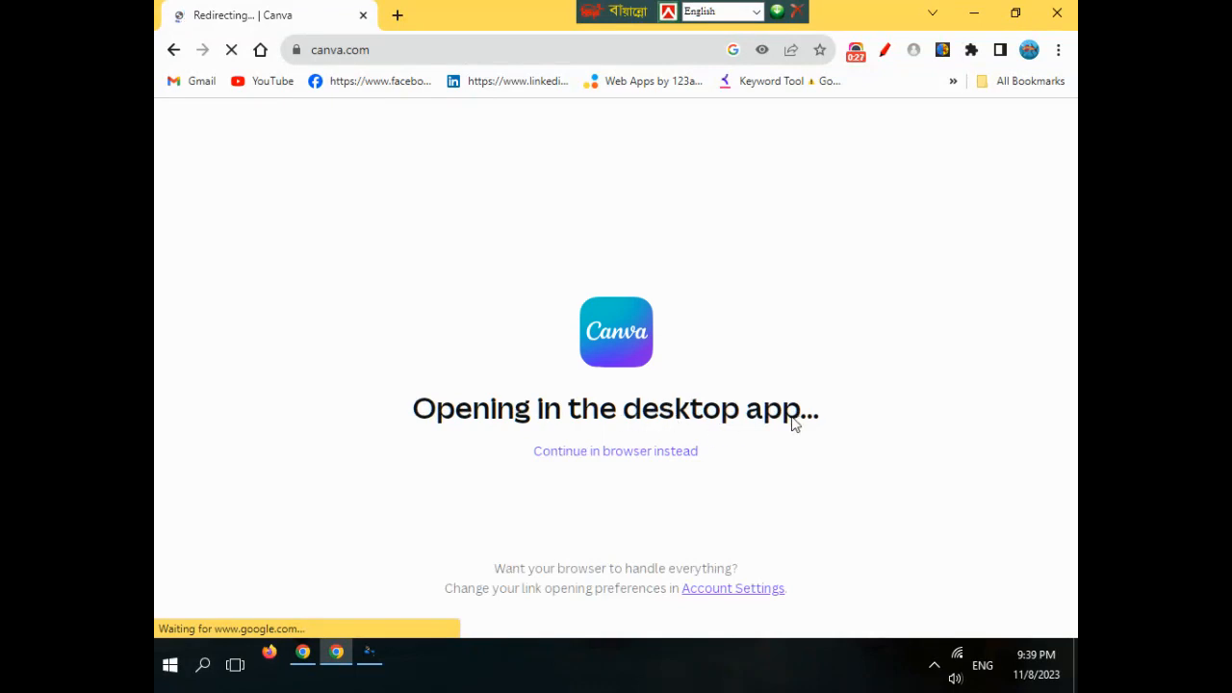
- Continue with Canva in the browser and bring up the custom design size options
left_click(627, 453)
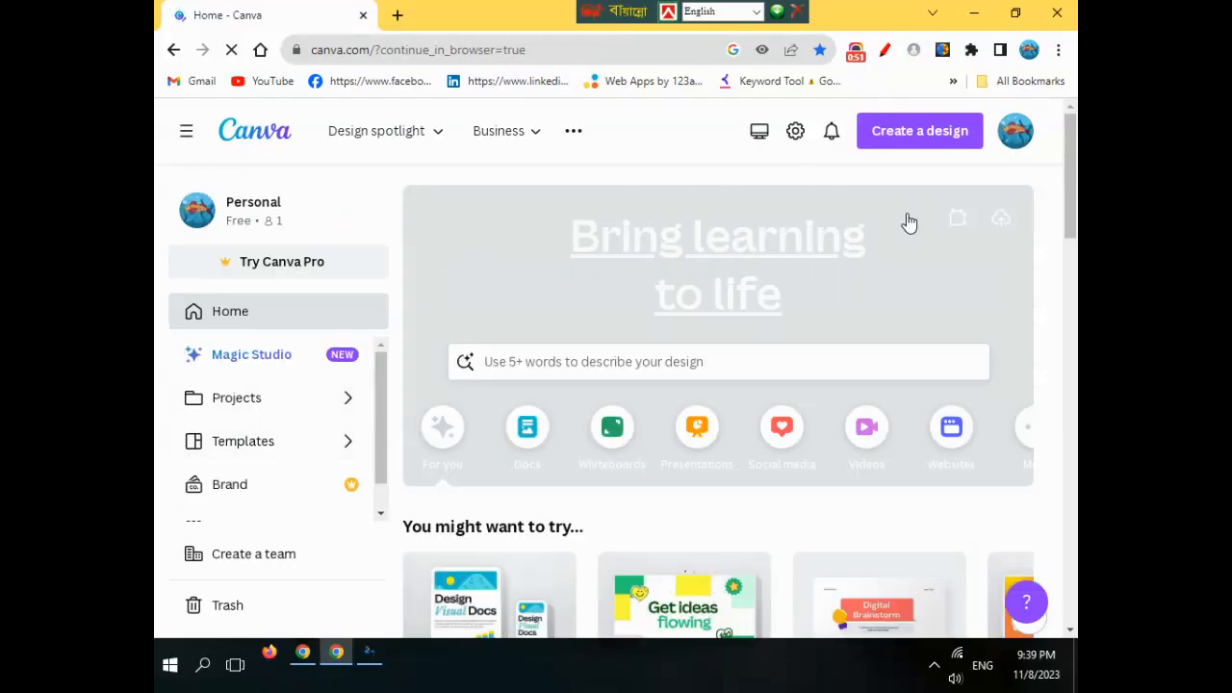
left_click(963, 221)
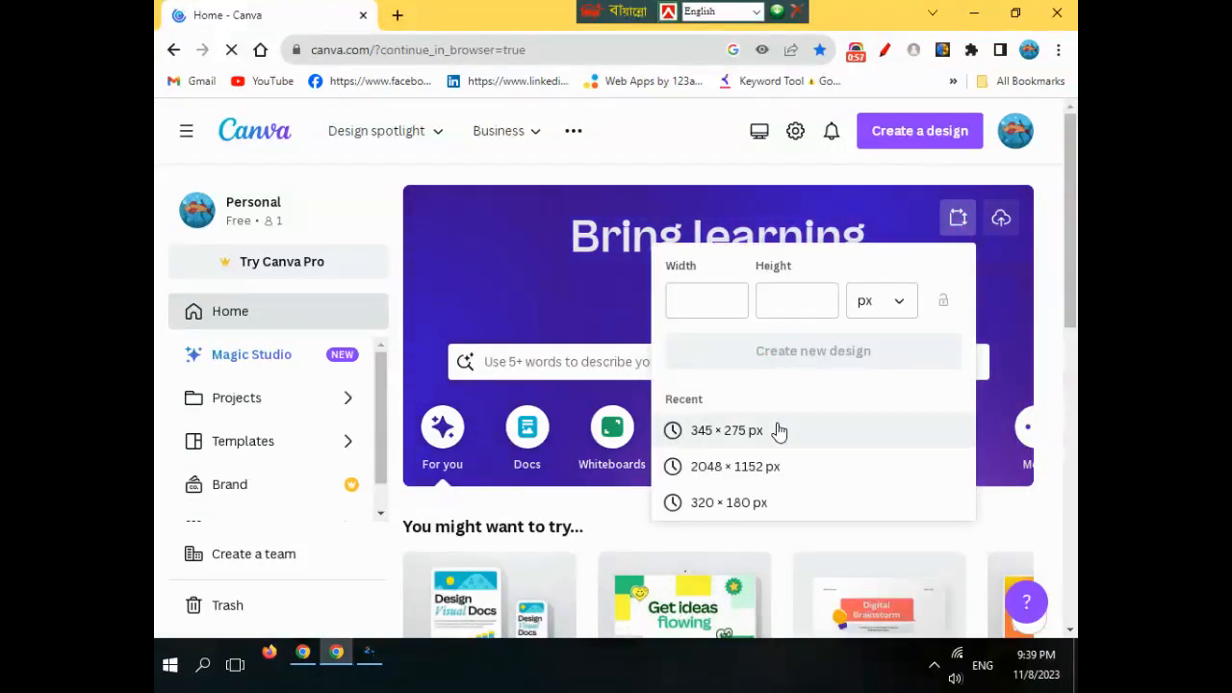
- Minimize Chrome and open the Videos folder under This PC in File Explorer
left_click(972, 14)
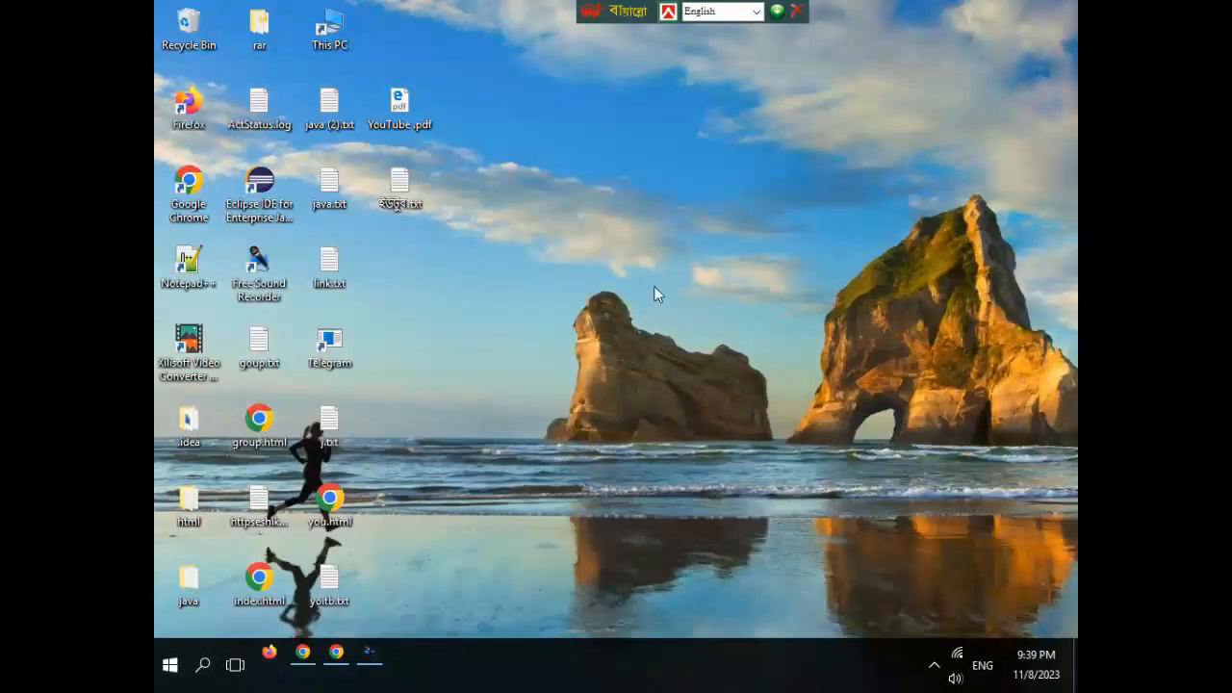
right_click(318, 39)
left_click(337, 48)
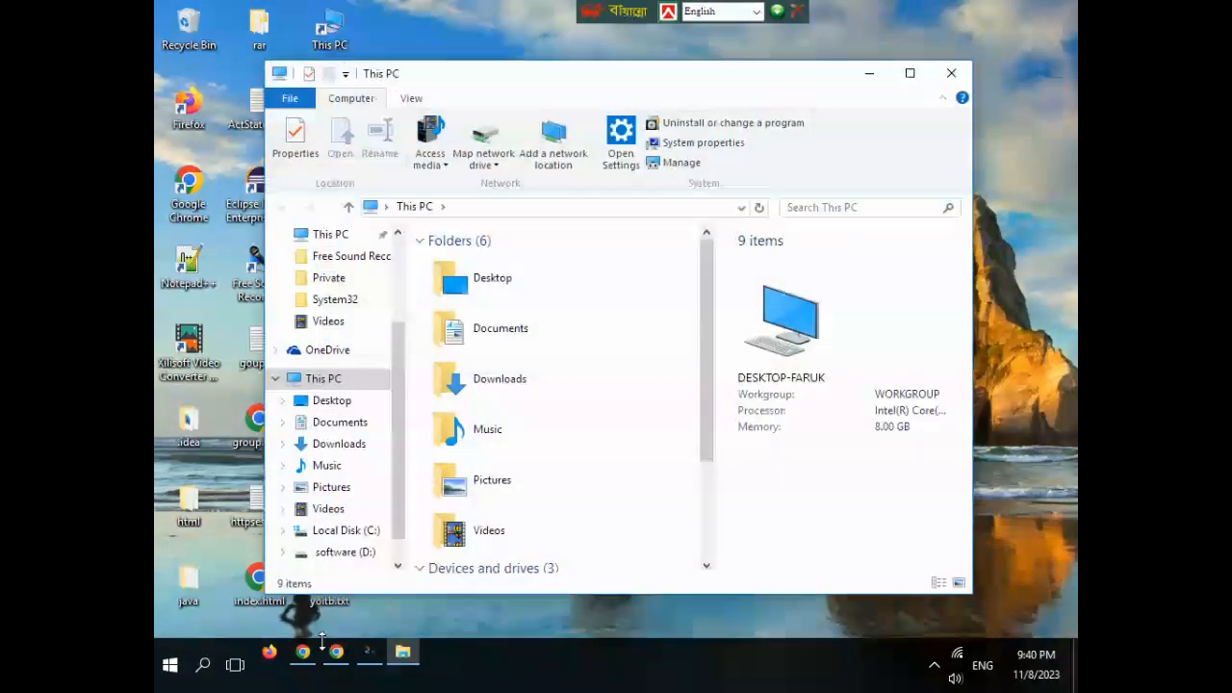
left_click(335, 509)
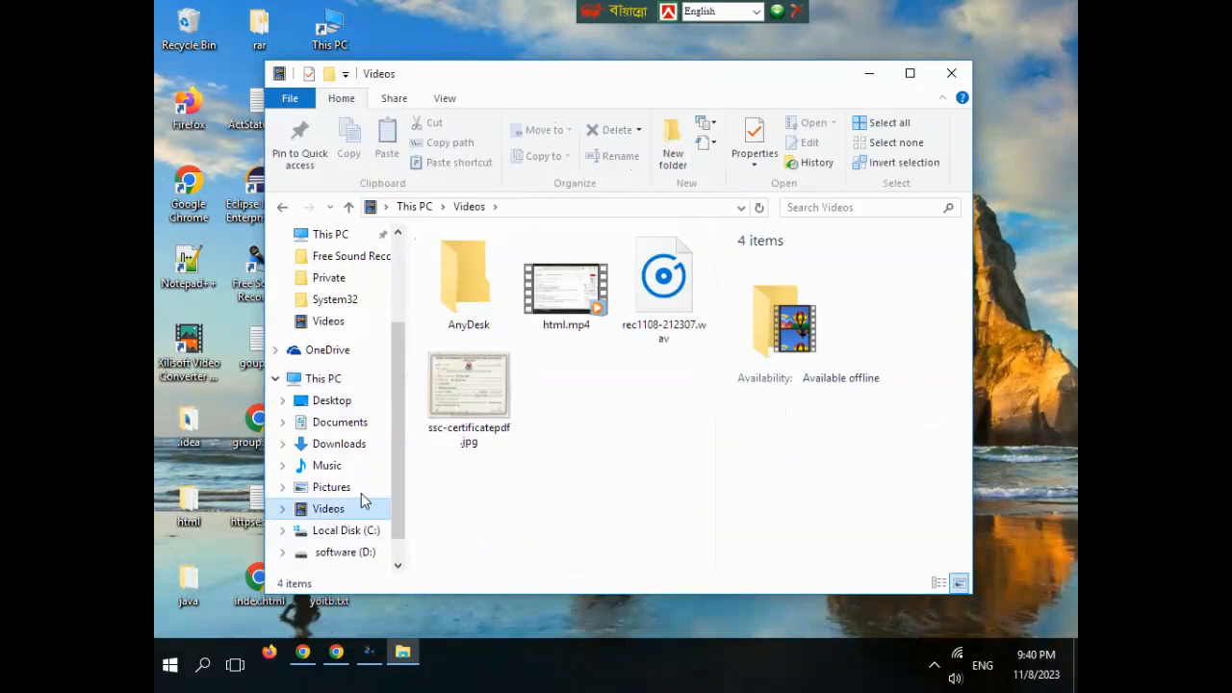
- Read ssc-certificatepdf.jpg's dimensions (345 × 275 px) in its Properties details, then close the windows
right_click(481, 414)
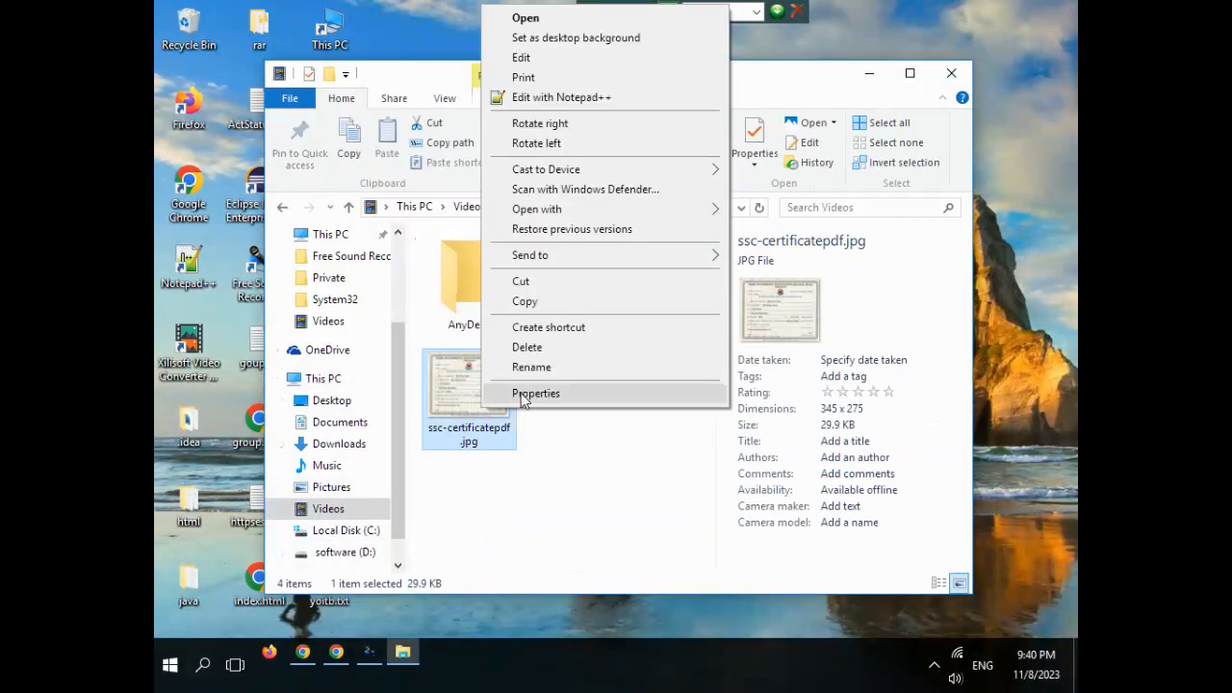
left_click(525, 392)
left_click(604, 216)
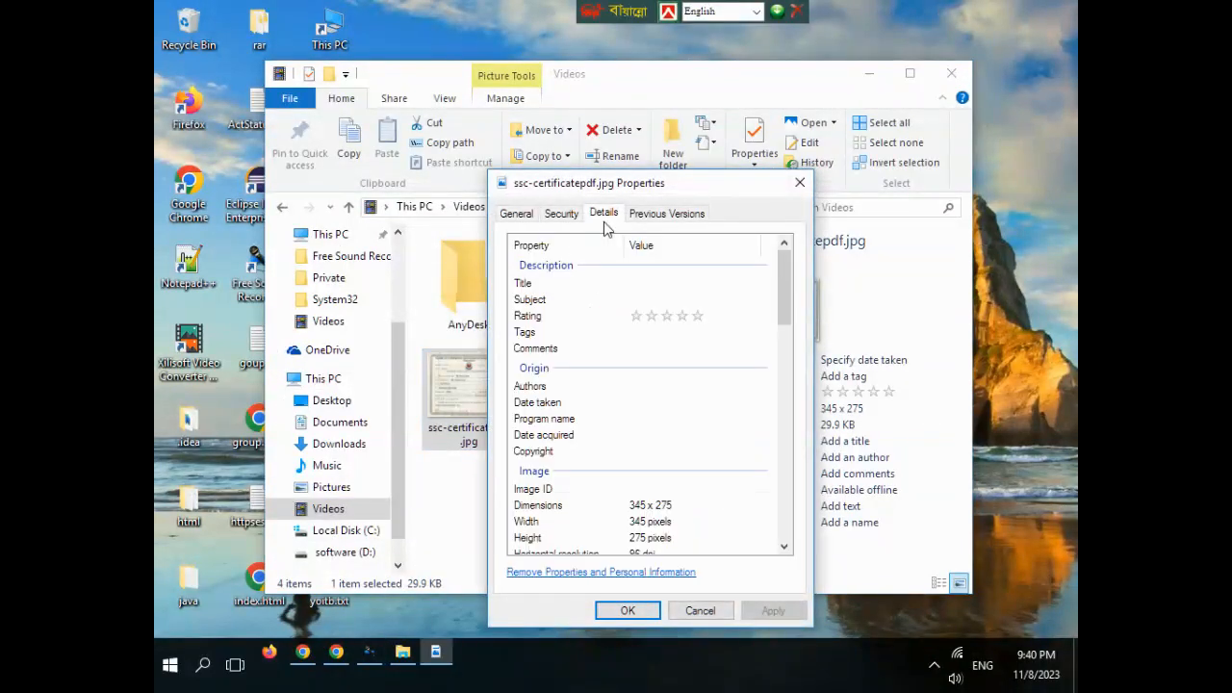
left_click_drag(788, 303, 790, 352)
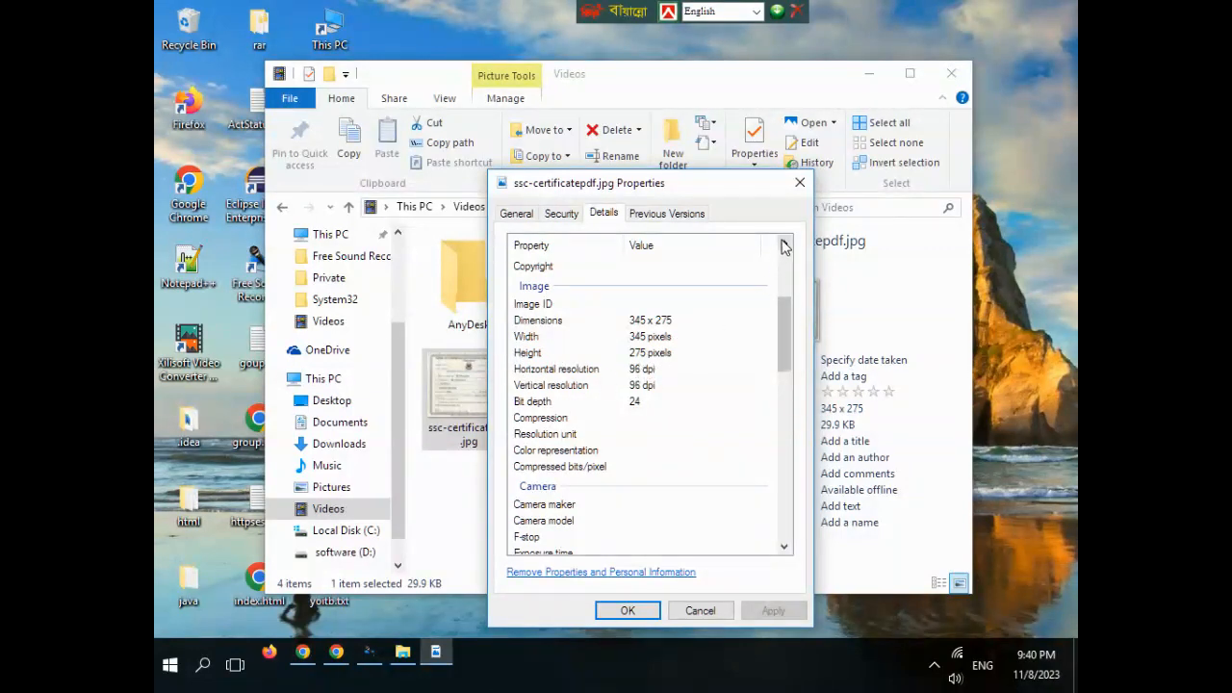
left_click(798, 182)
left_click(951, 73)
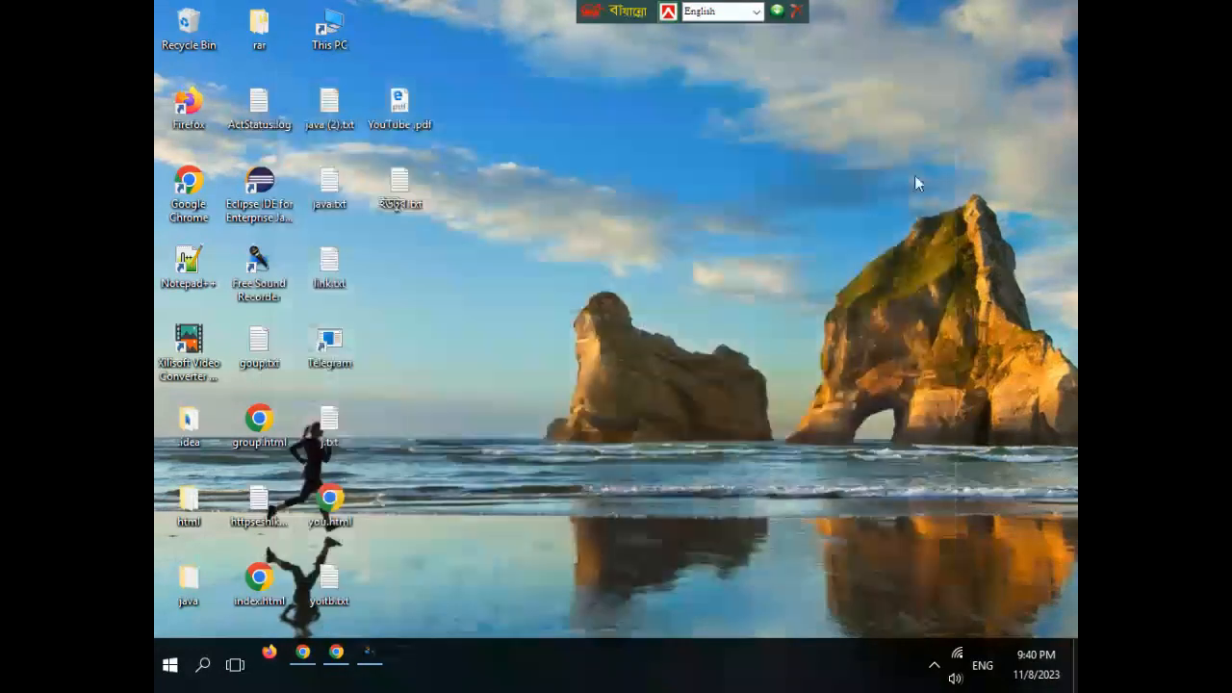
- Create a new 345 × 275 px design from the recent sizes in the browser editor
left_click(336, 654)
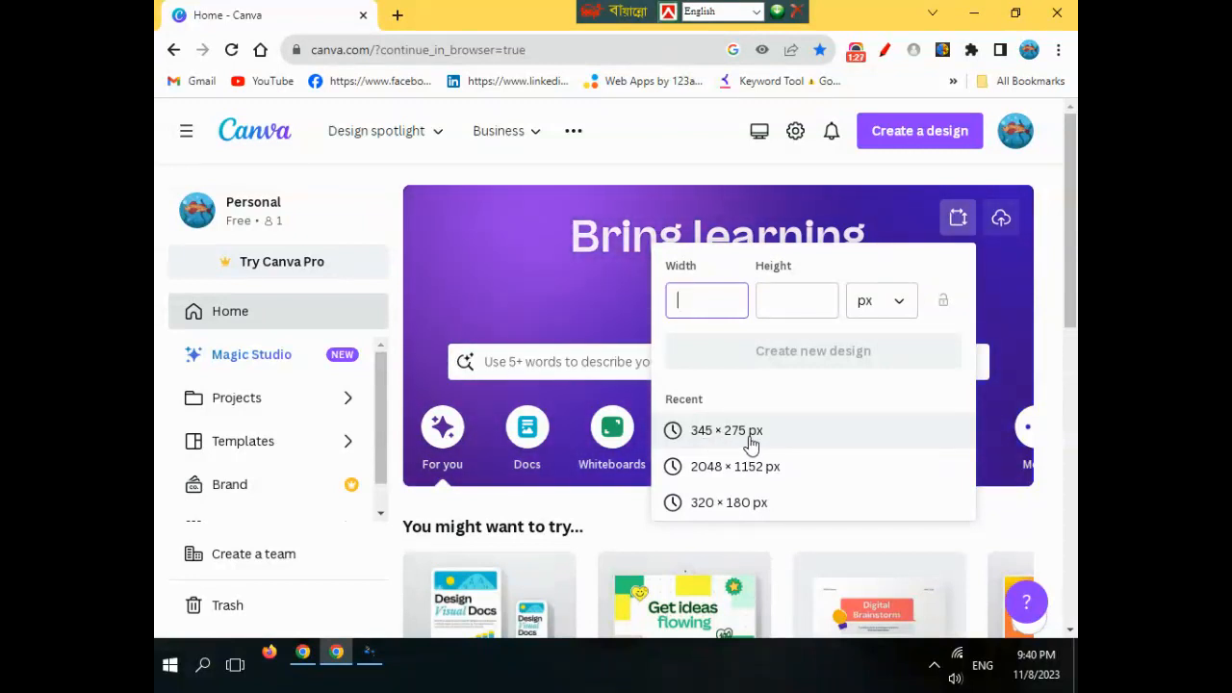
left_click(751, 442)
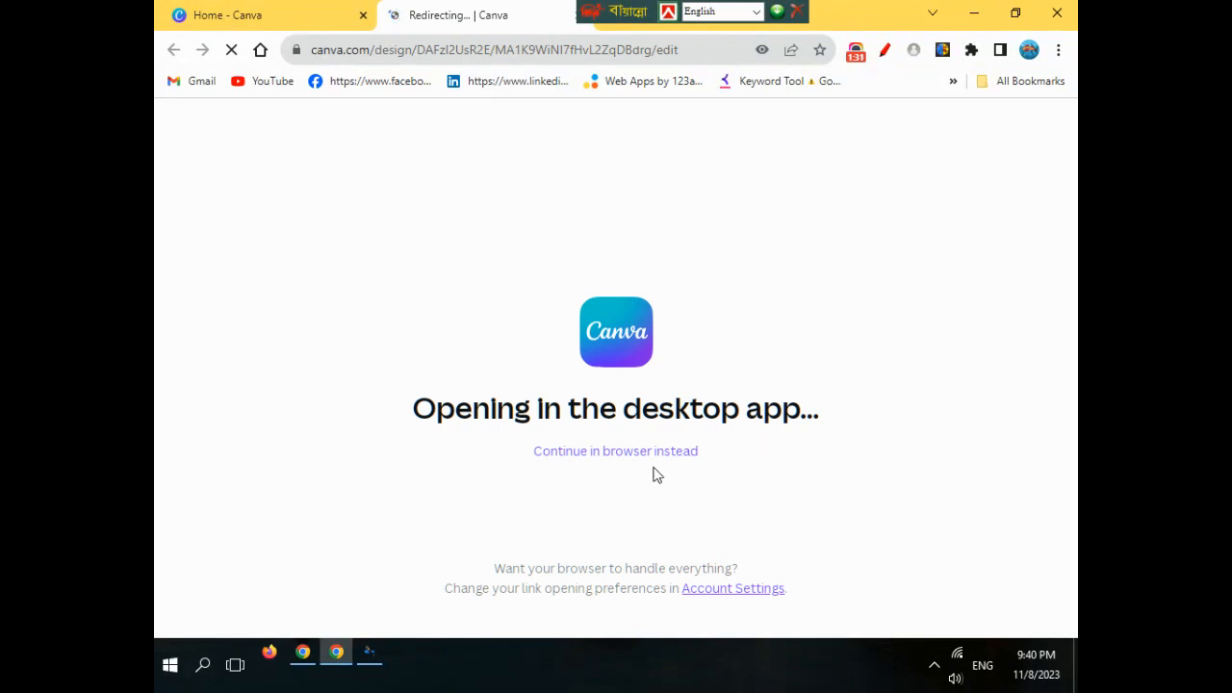
left_click(646, 452)
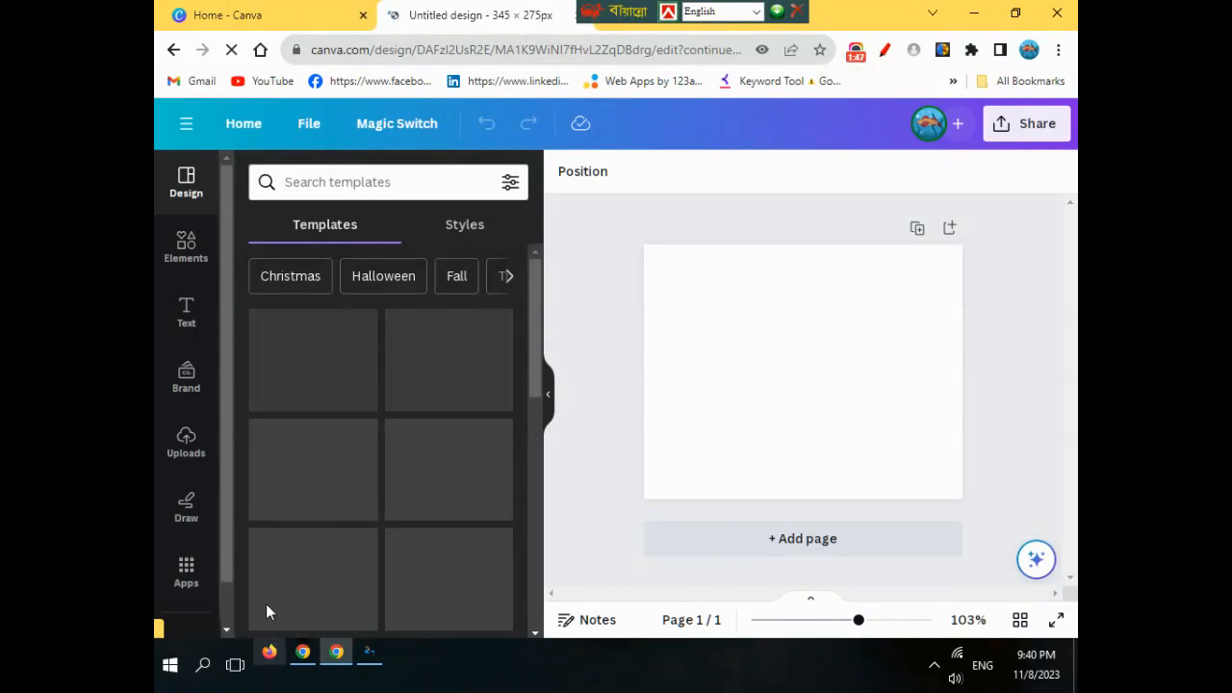
- In Uploads, move the old certificate upload to trash
left_click(886, 51)
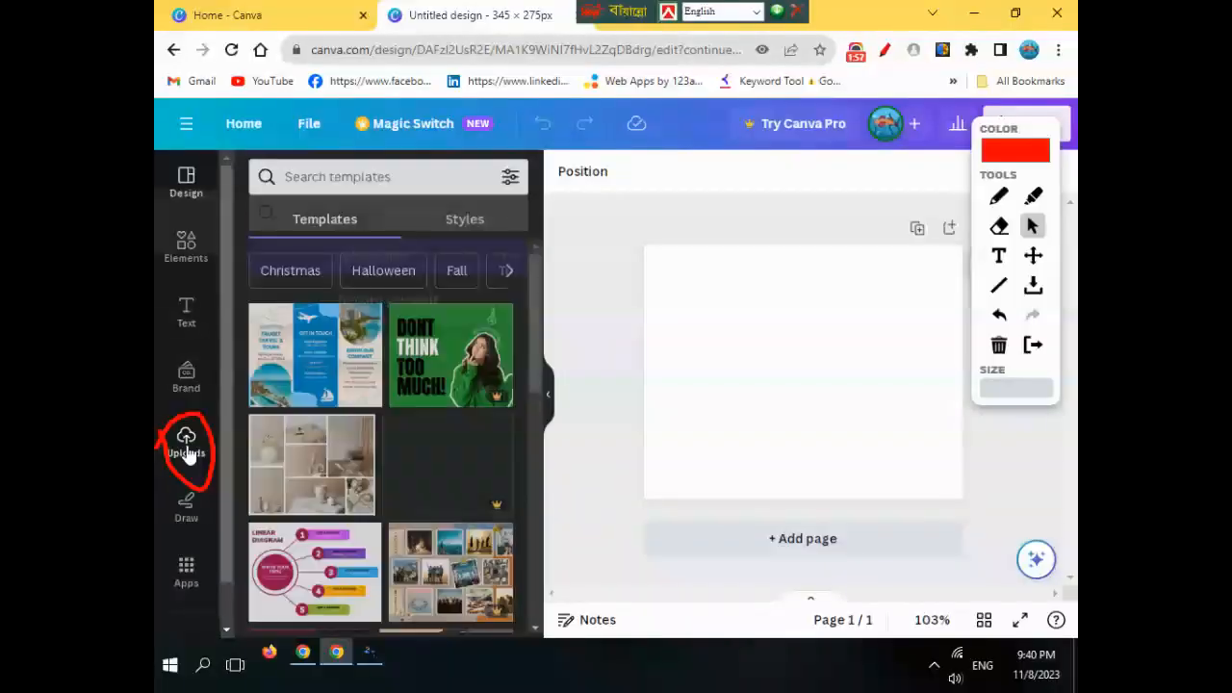
left_click(189, 453)
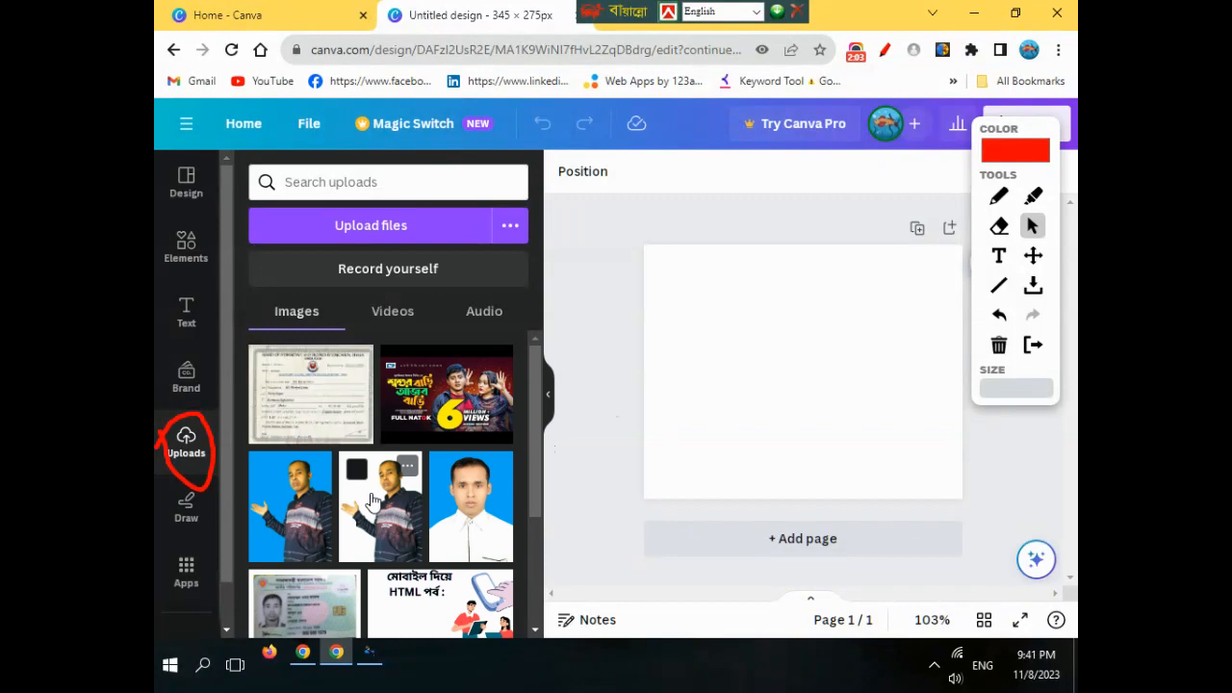
left_click(384, 227)
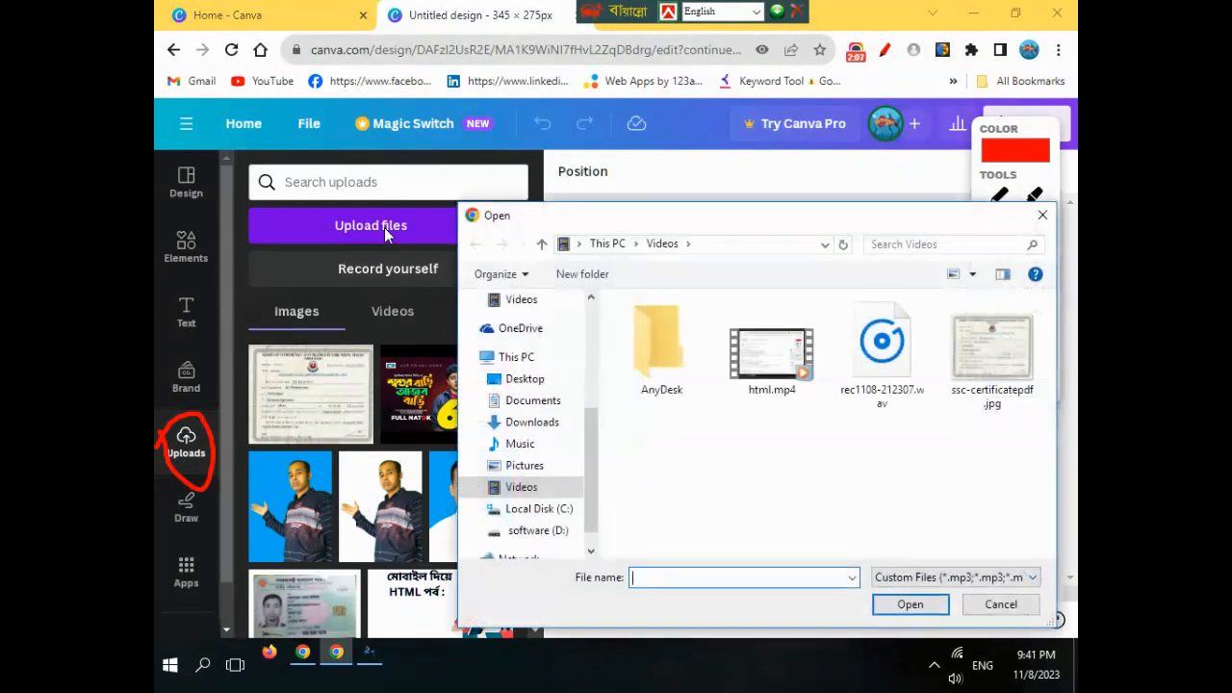
left_click(1001, 604)
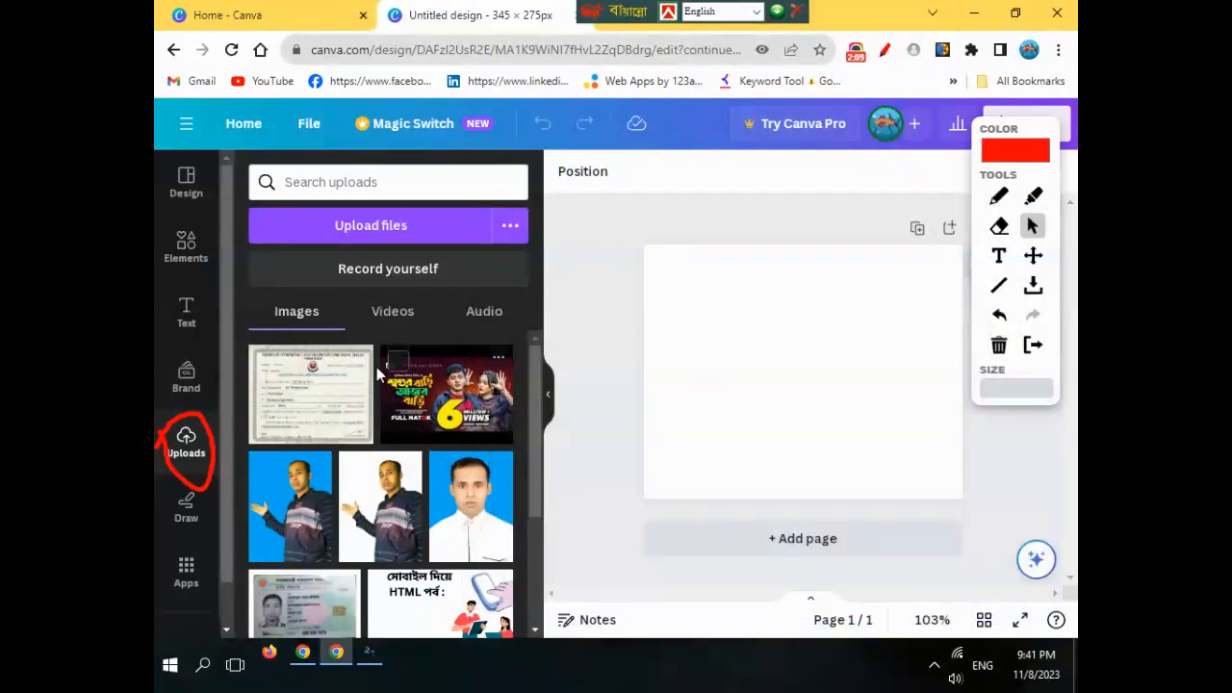
left_click(361, 363)
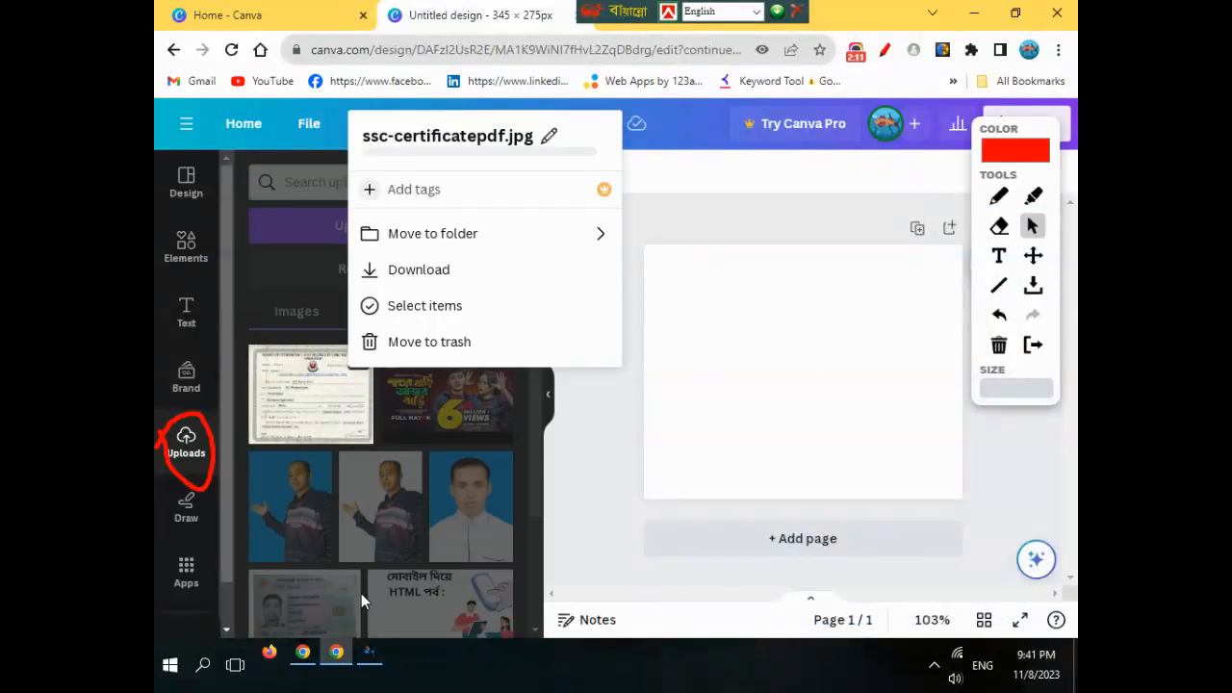
left_click(394, 358)
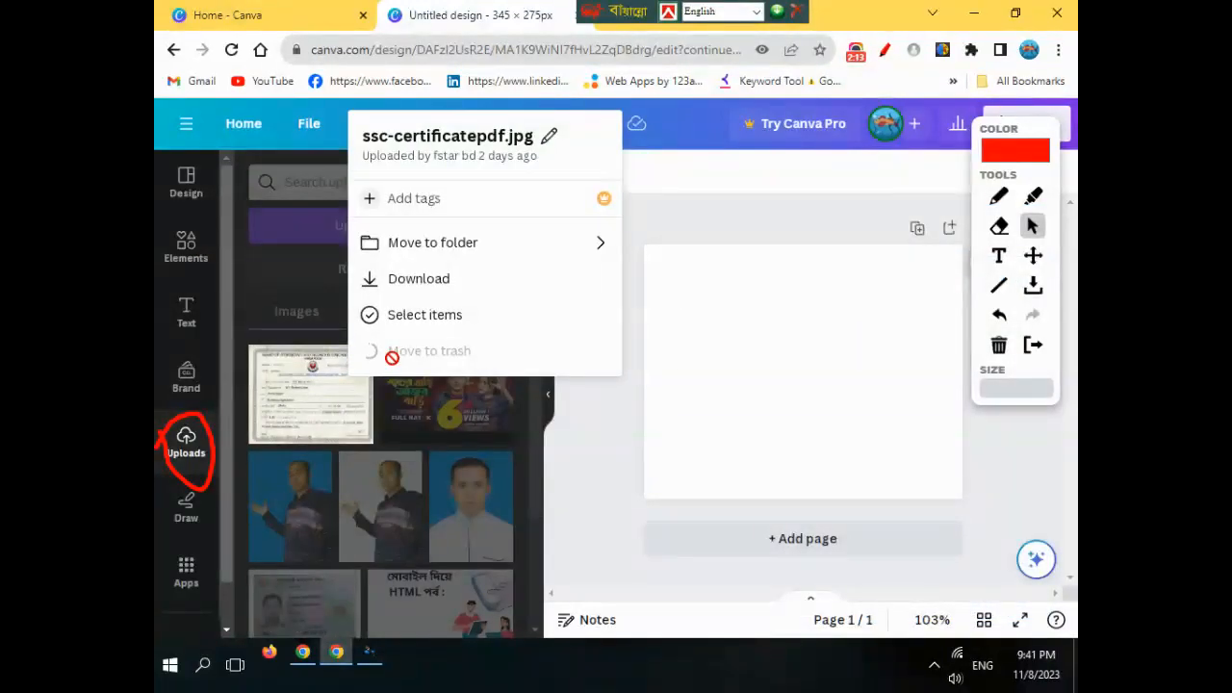
- Upload ssc-certificatepdf.jpg from the computer into Canva
left_click(387, 225)
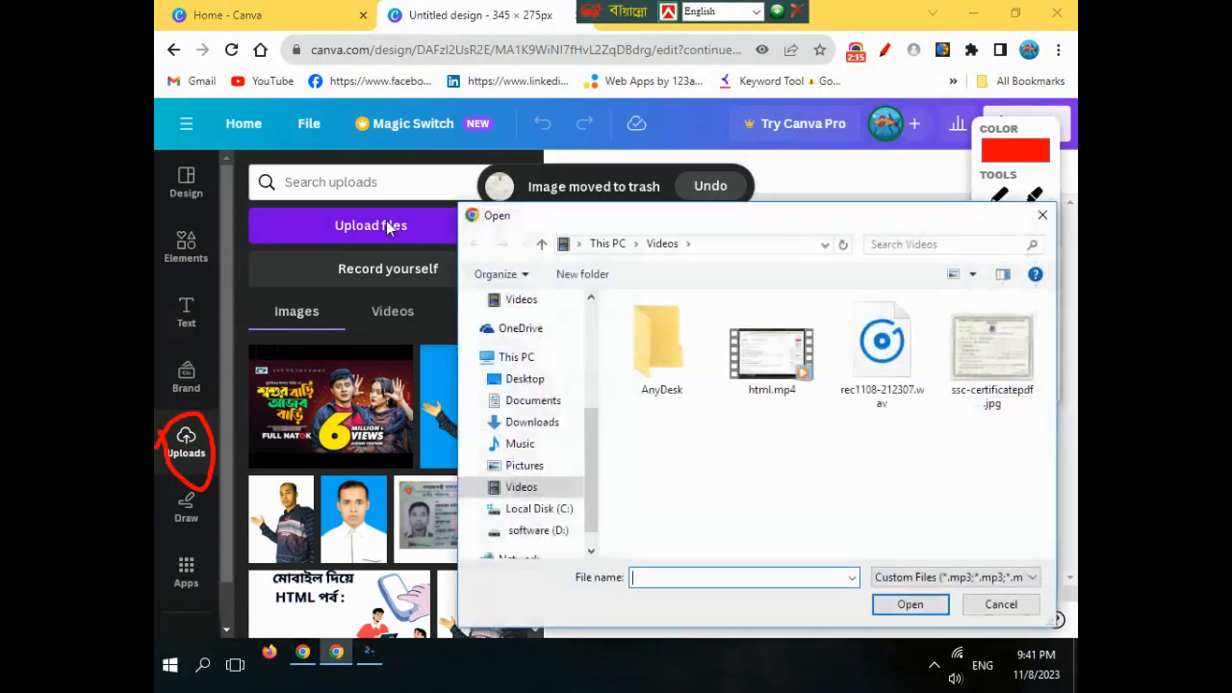
left_click(991, 351)
left_click(909, 604)
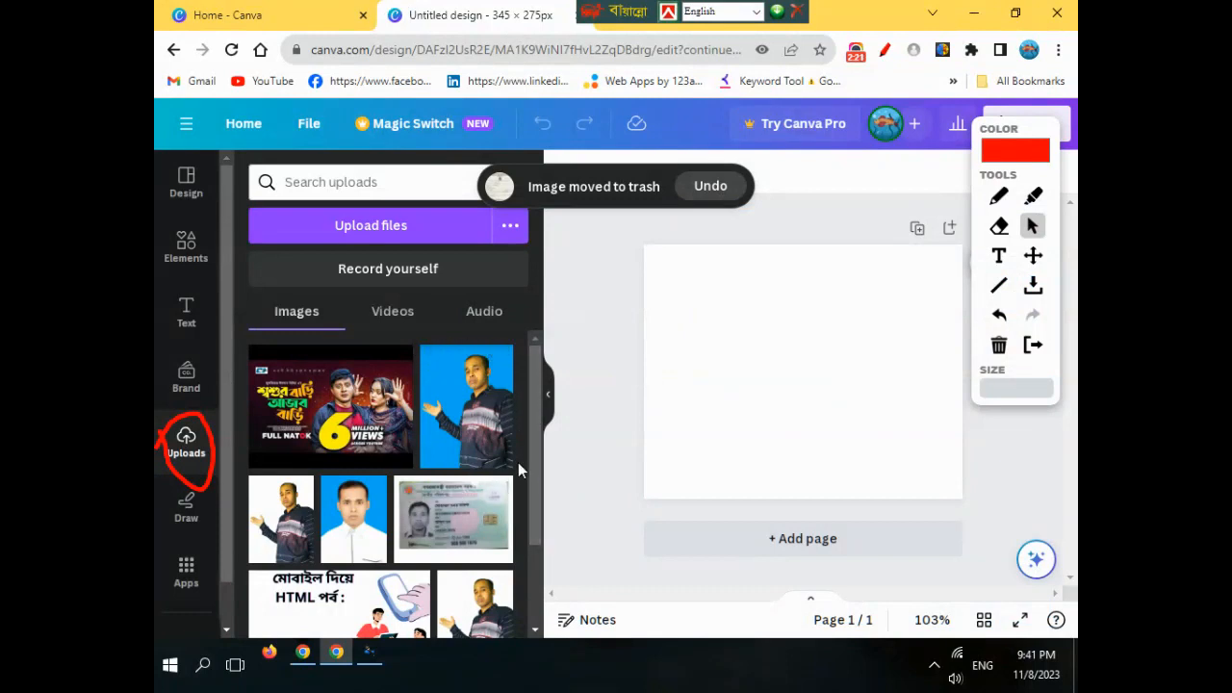
scroll(536, 520, "down", 1)
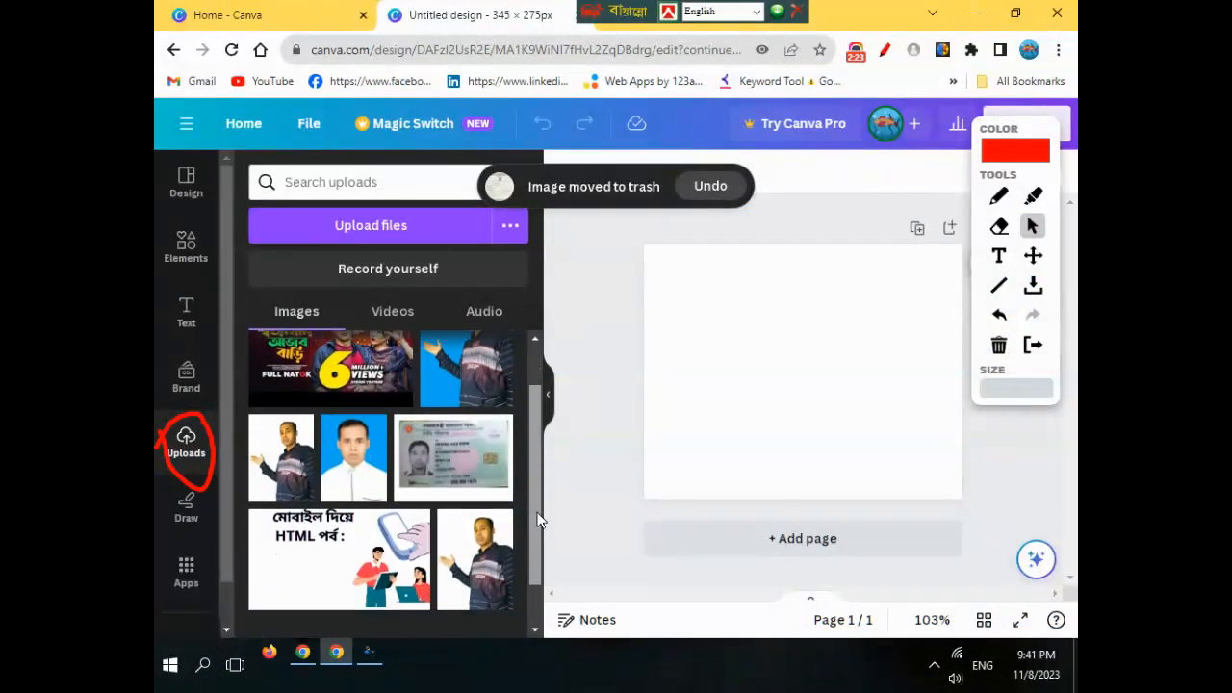
scroll(524, 452, "up", 2)
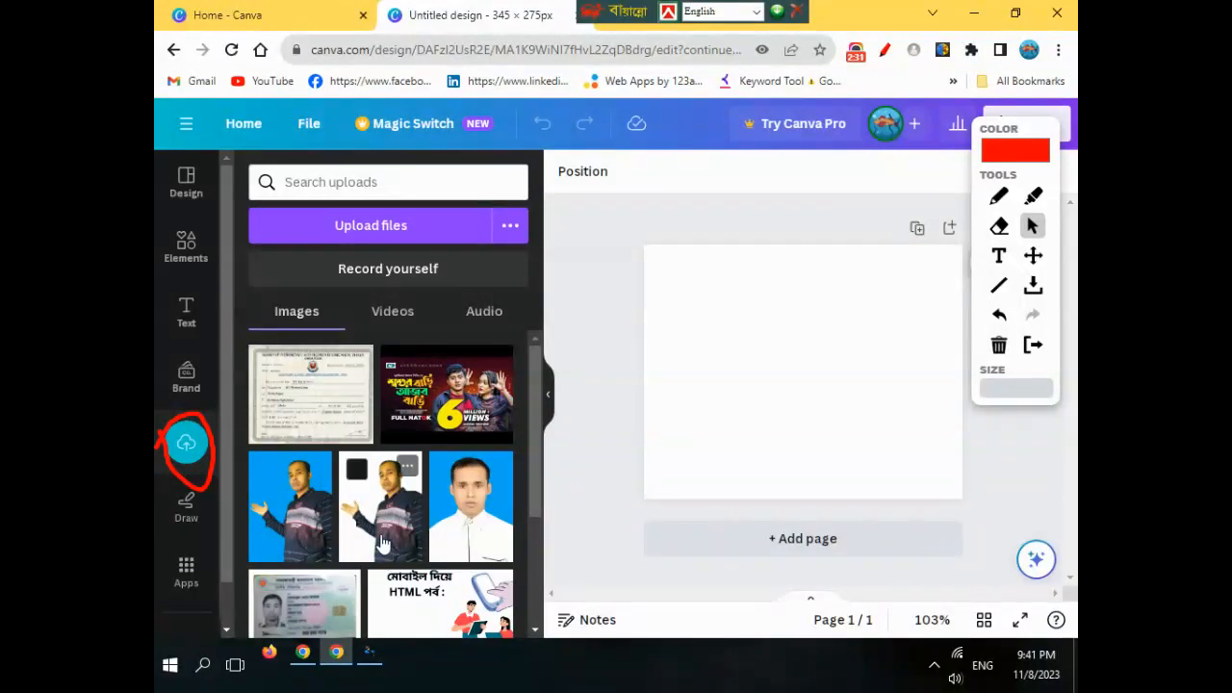
- Place the uploaded certificate on the page and set it as the page background
mouse_move(318, 405)
left_mouse_down()
mouse_move(860, 306)
mouse_move(808, 337)
left_mouse_up()
left_click(884, 53)
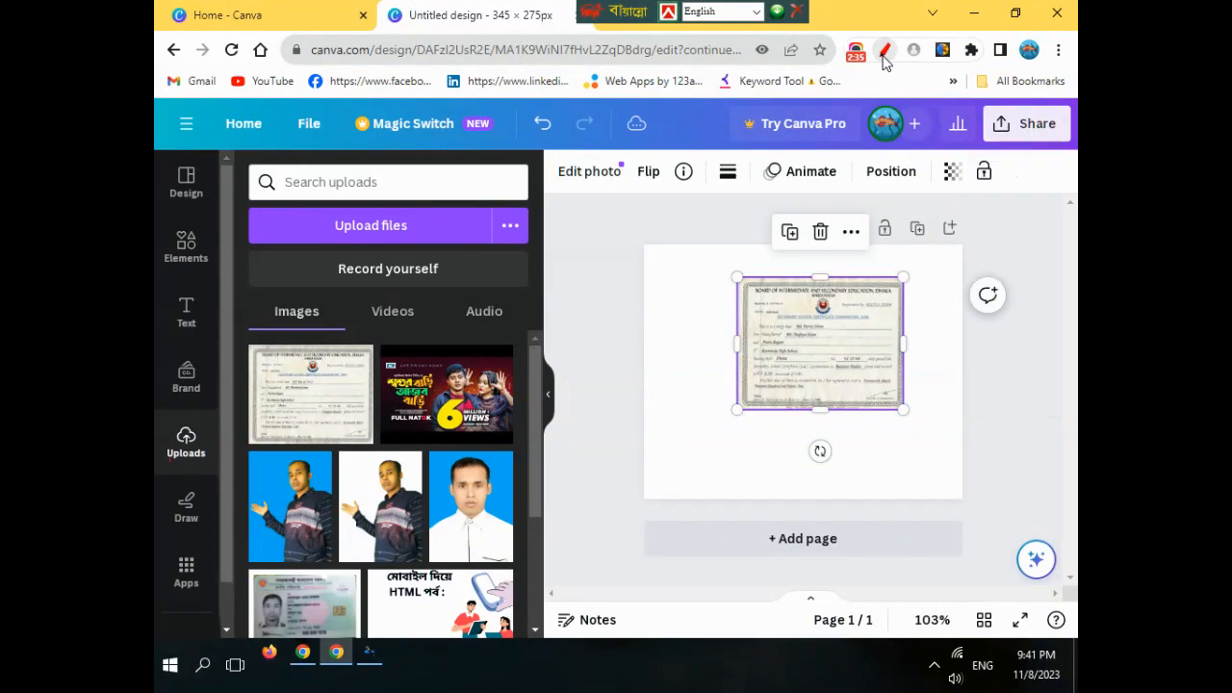
right_click(816, 329)
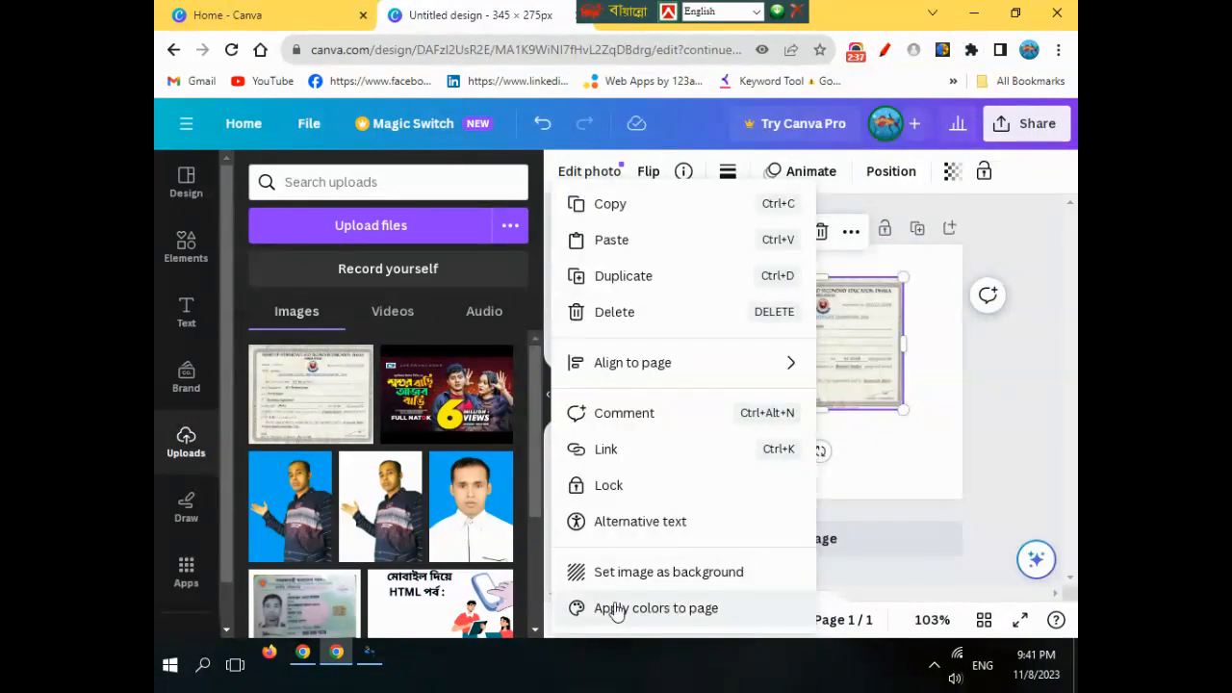
left_click(686, 575)
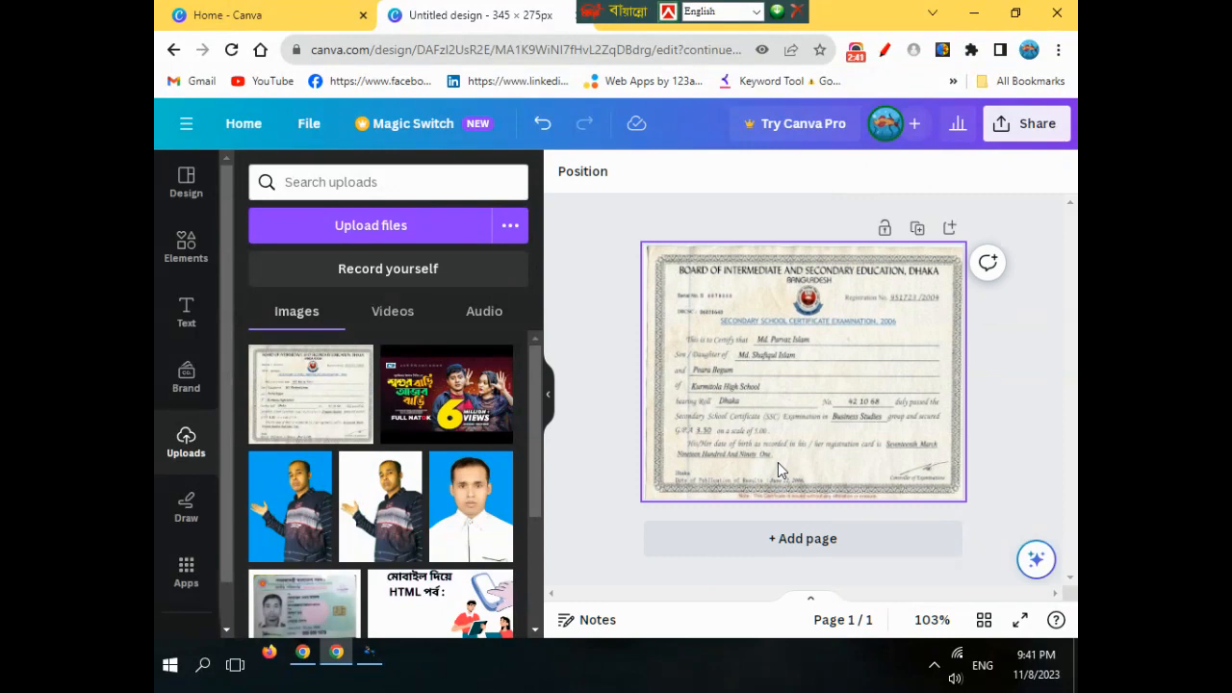
left_click(884, 49)
mouse_move(157, 239)
left_mouse_down()
mouse_move(213, 225)
mouse_move(211, 258)
mouse_move(173, 278)
mouse_move(157, 232)
left_mouse_up()
left_click(1032, 229)
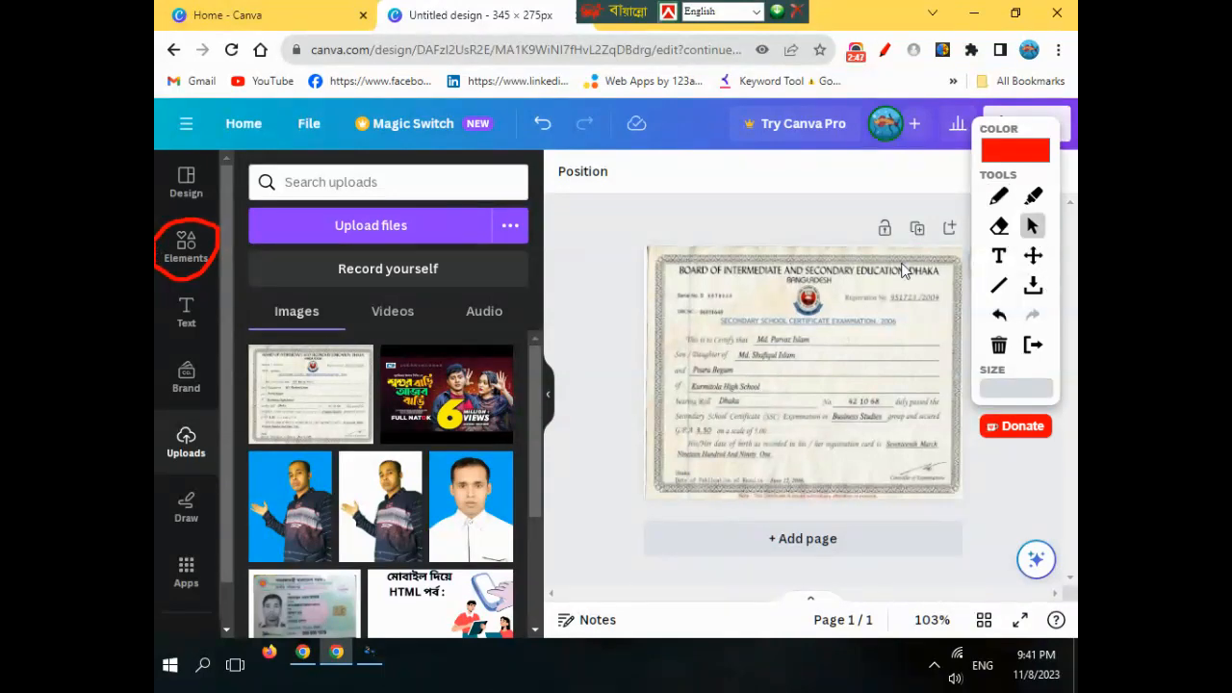
- Search Elements for 'shape' and add the rounded pill shape to the page
left_click(191, 270)
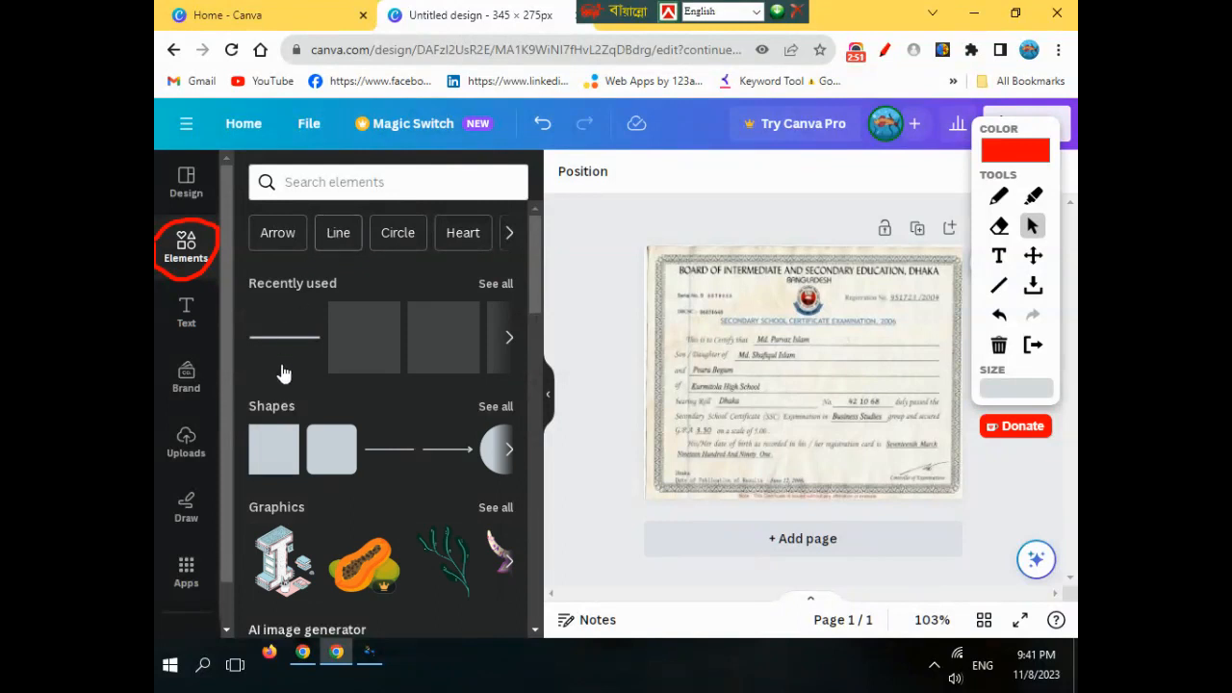
left_click(323, 185)
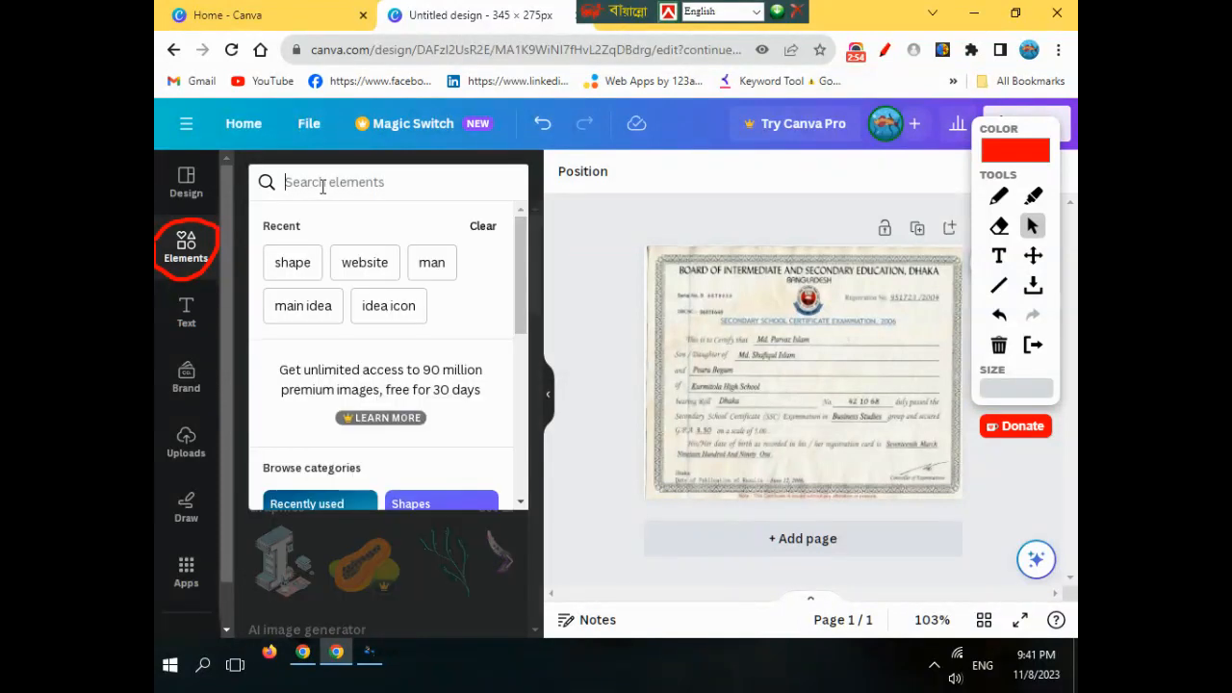
left_click(299, 266)
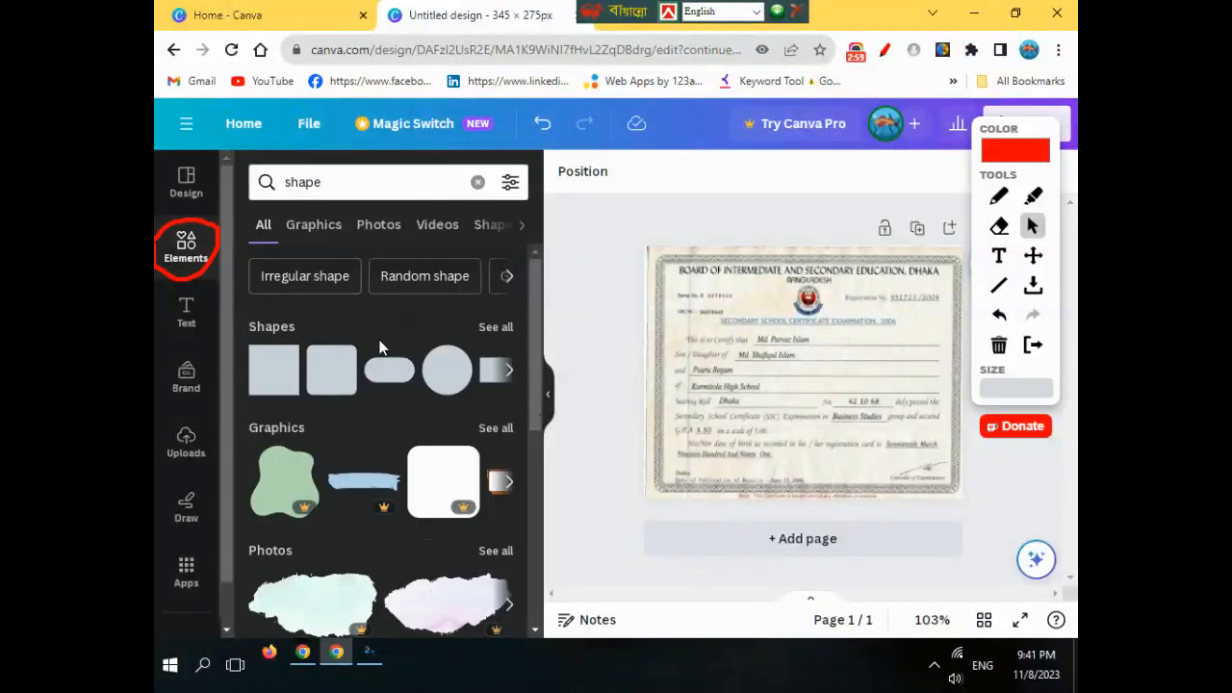
left_click(385, 370)
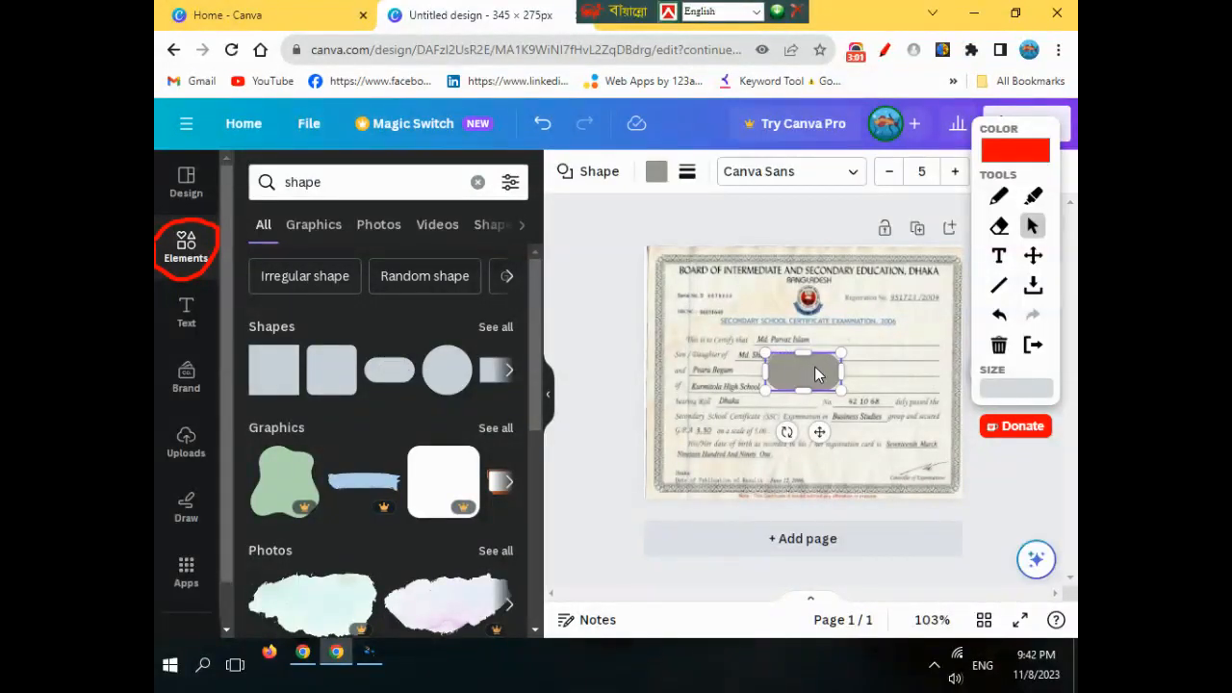
- Flatten the pill into a thin bar and position it over the name line
left_click_drag(798, 350, 801, 366)
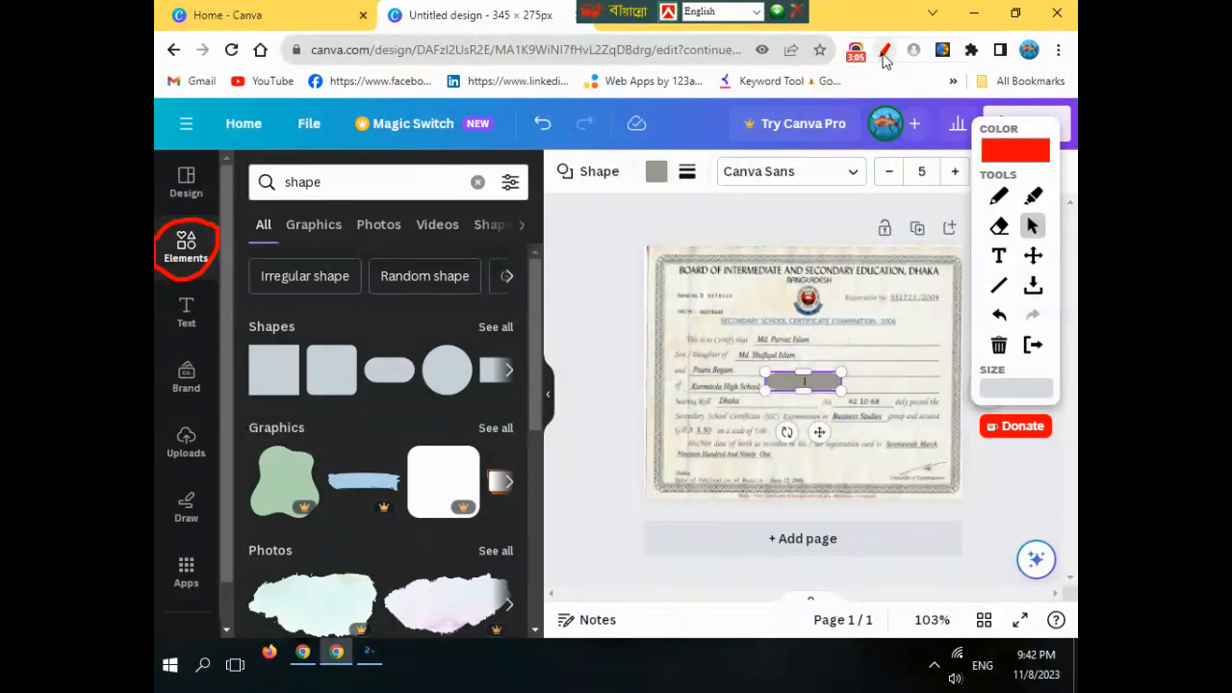
left_click(885, 52)
left_click_drag(819, 432, 817, 382)
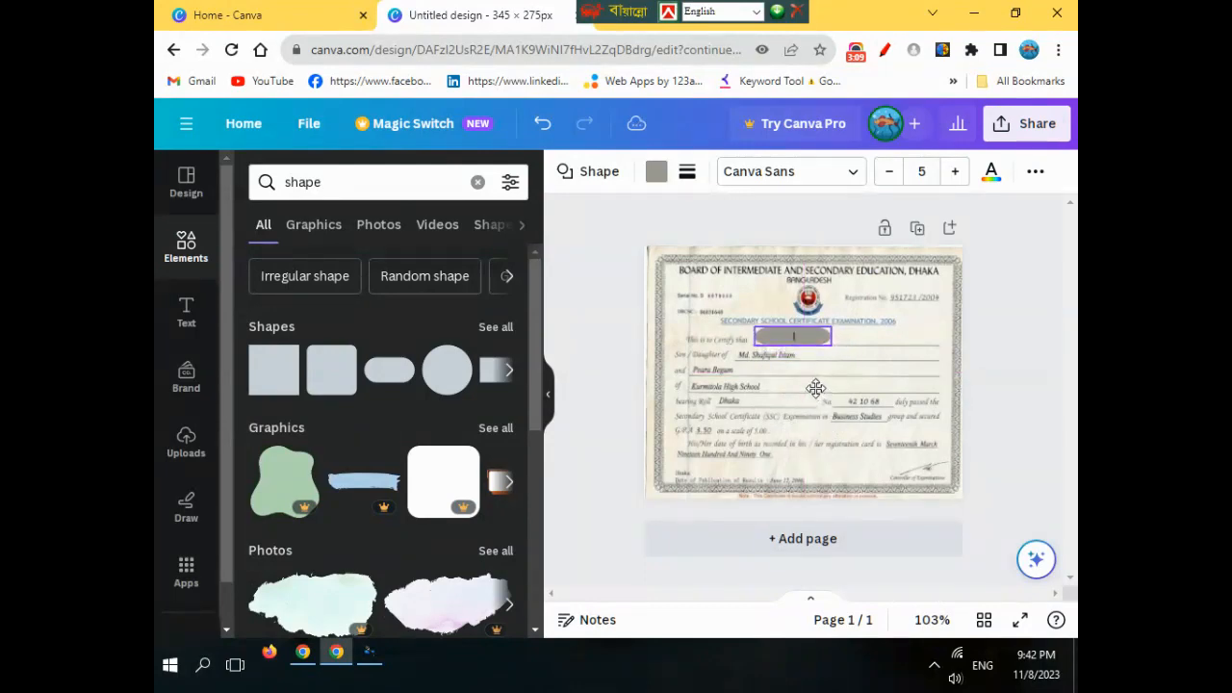
left_click_drag(796, 332, 796, 334)
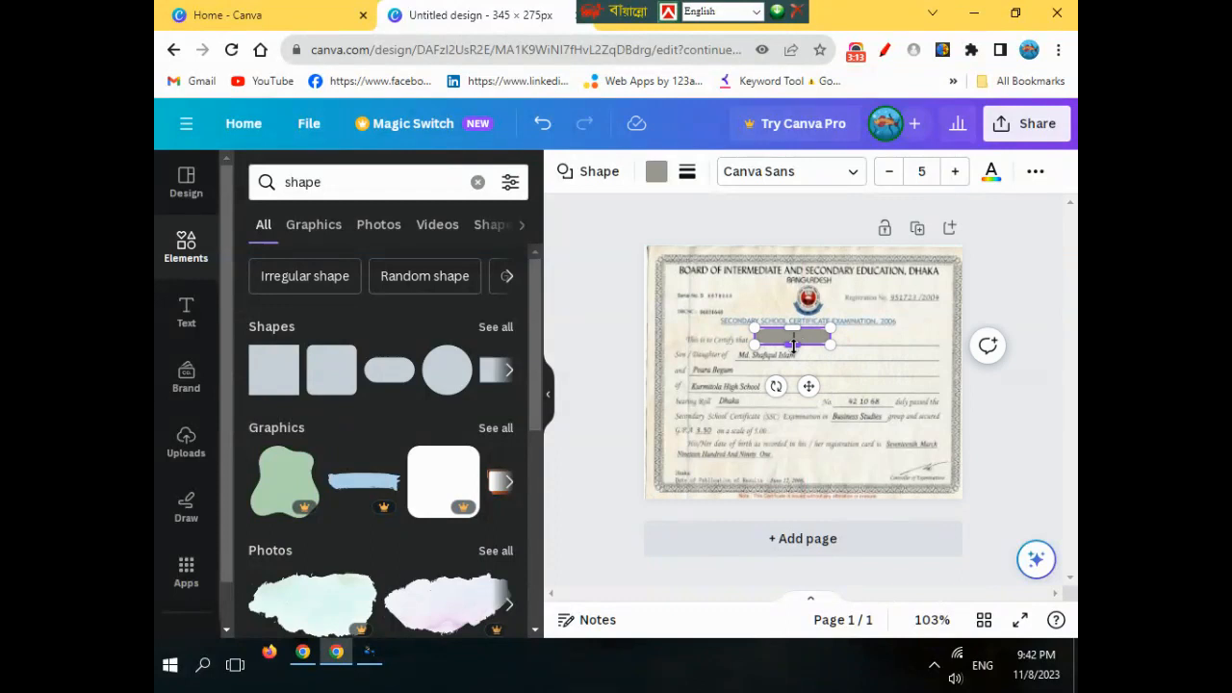
left_click_drag(793, 344, 793, 342)
left_click(798, 345)
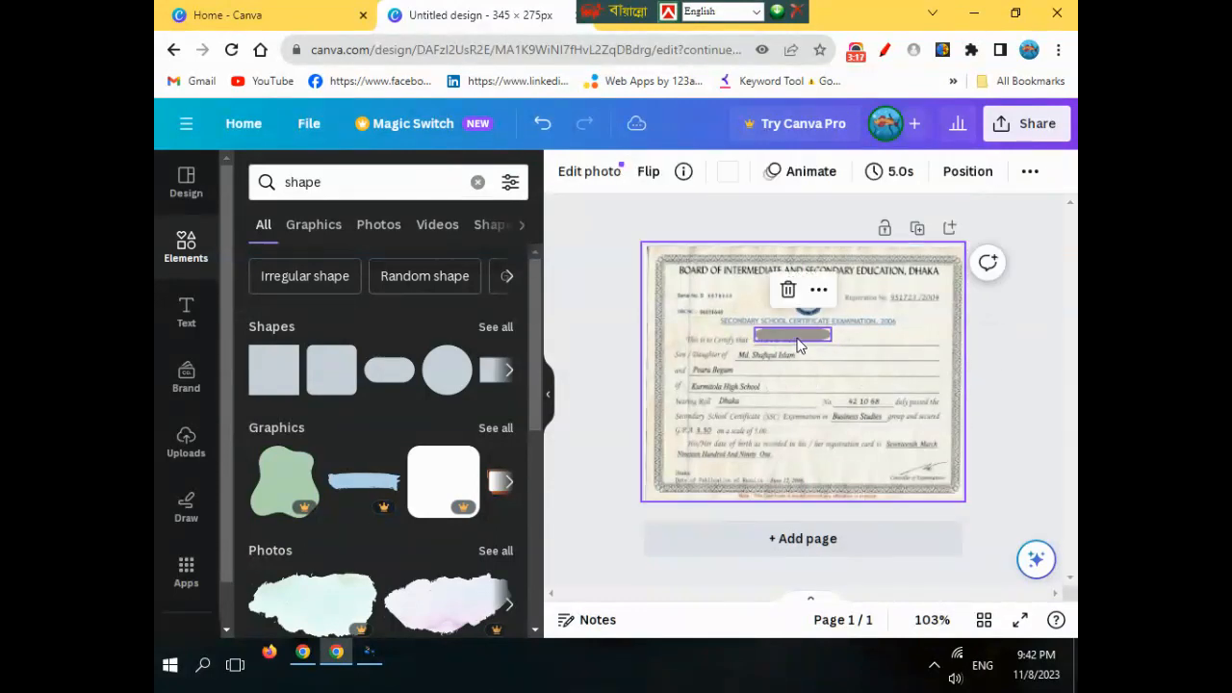
left_click(798, 344)
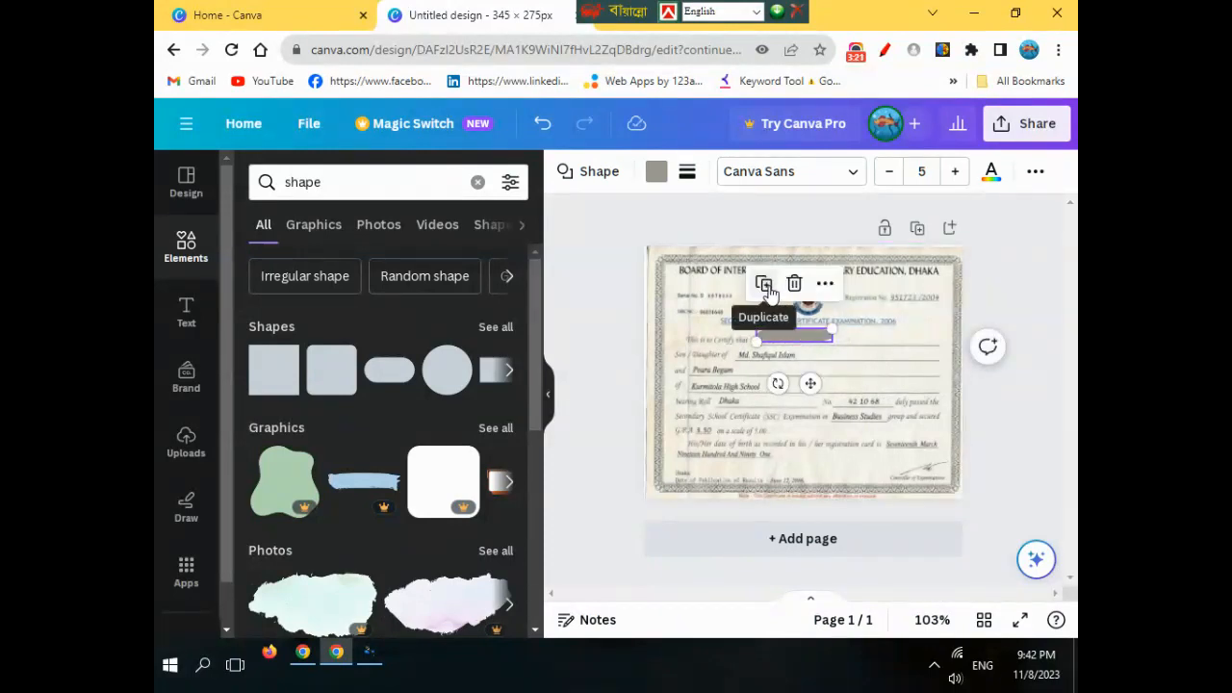
- Duplicate the bar twice, placing the copies over the father's and mother's name lines
left_click(765, 286)
left_click_drag(825, 398, 788, 404)
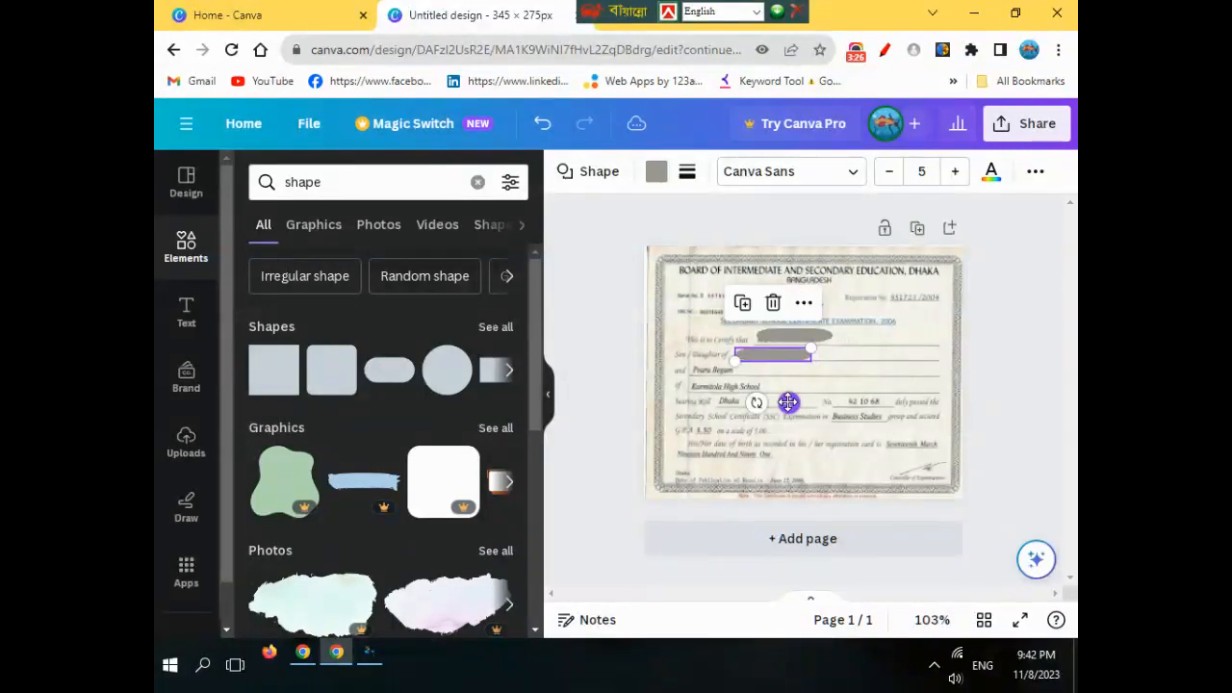
left_click(742, 306)
left_click_drag(768, 423, 748, 421)
left_click_drag(751, 420, 755, 416)
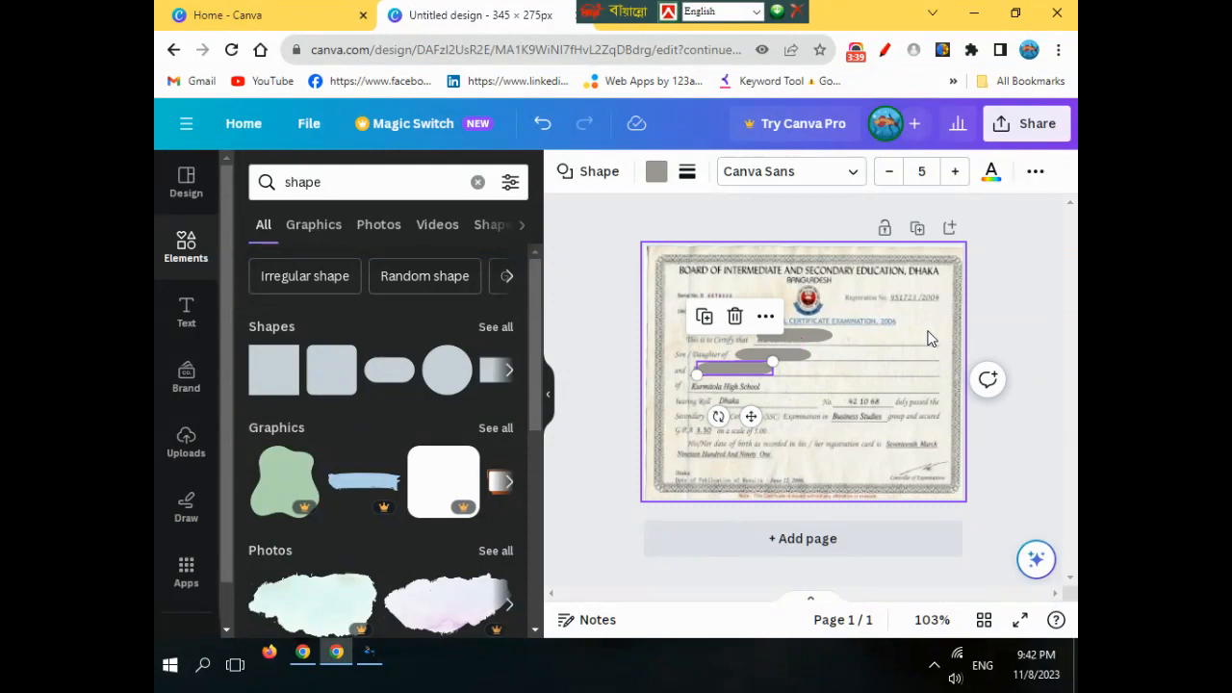
- Open the selected bar's colour options to find the certificate's photo colours
left_click(658, 174)
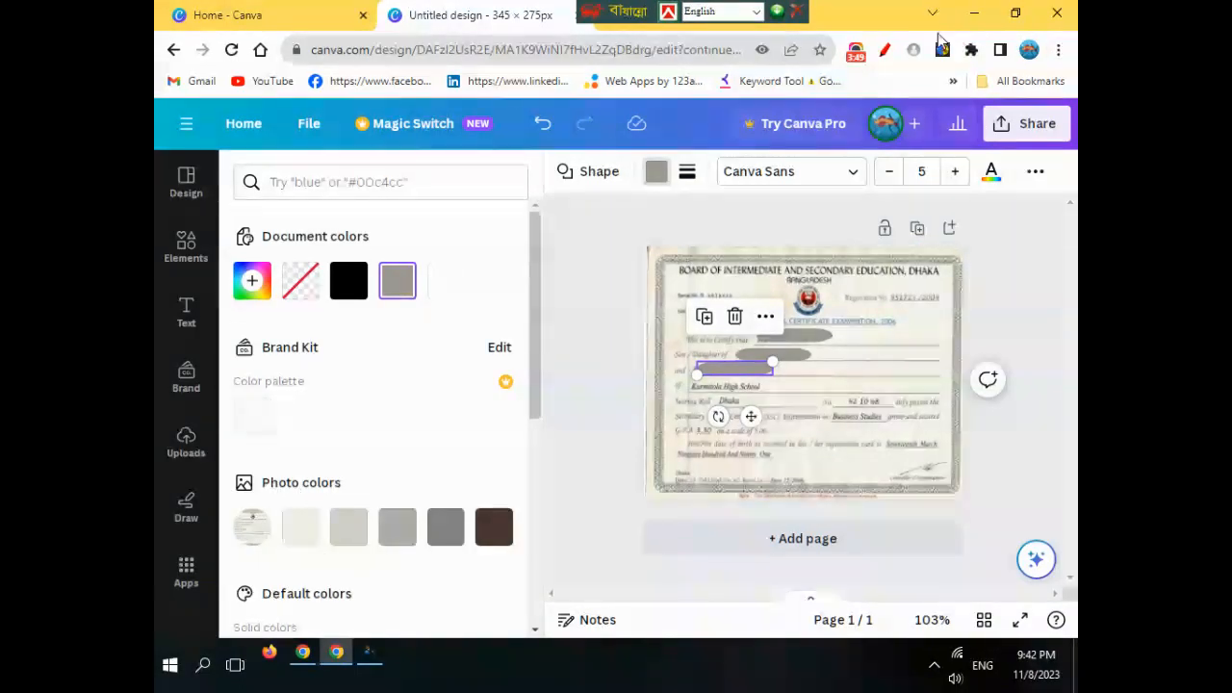
left_click(884, 50)
left_click(996, 198)
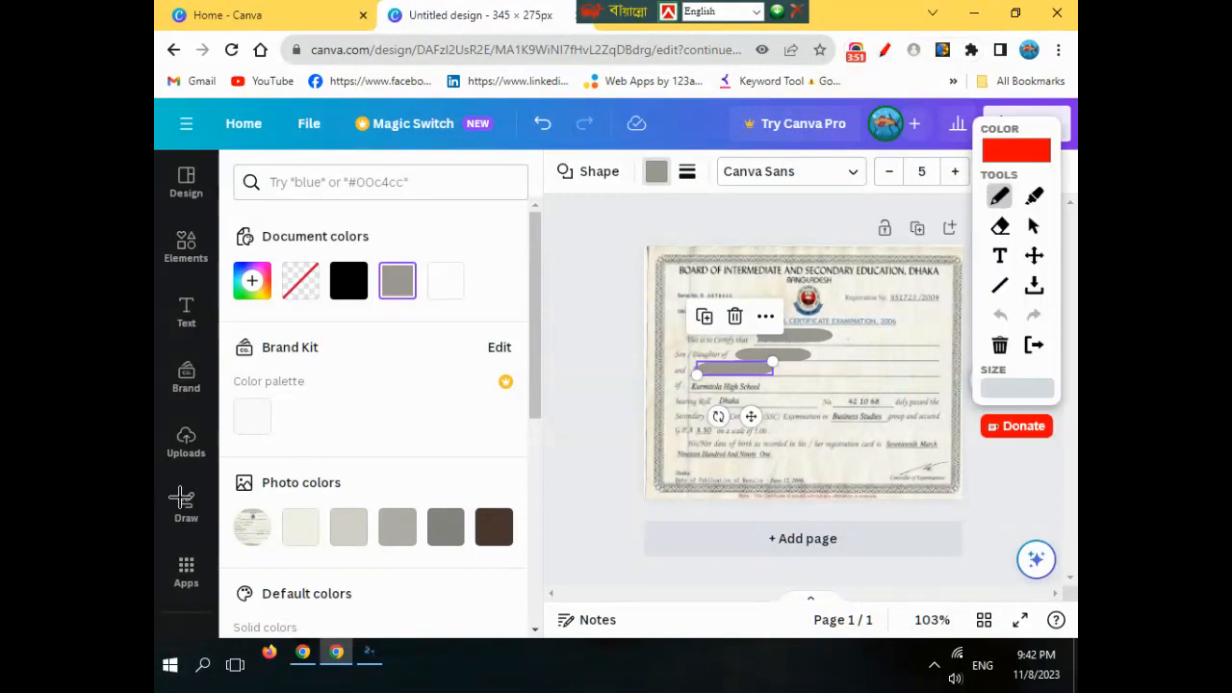
mouse_move(220, 470)
left_mouse_down()
mouse_move(397, 435)
mouse_move(417, 469)
mouse_move(225, 480)
left_mouse_up()
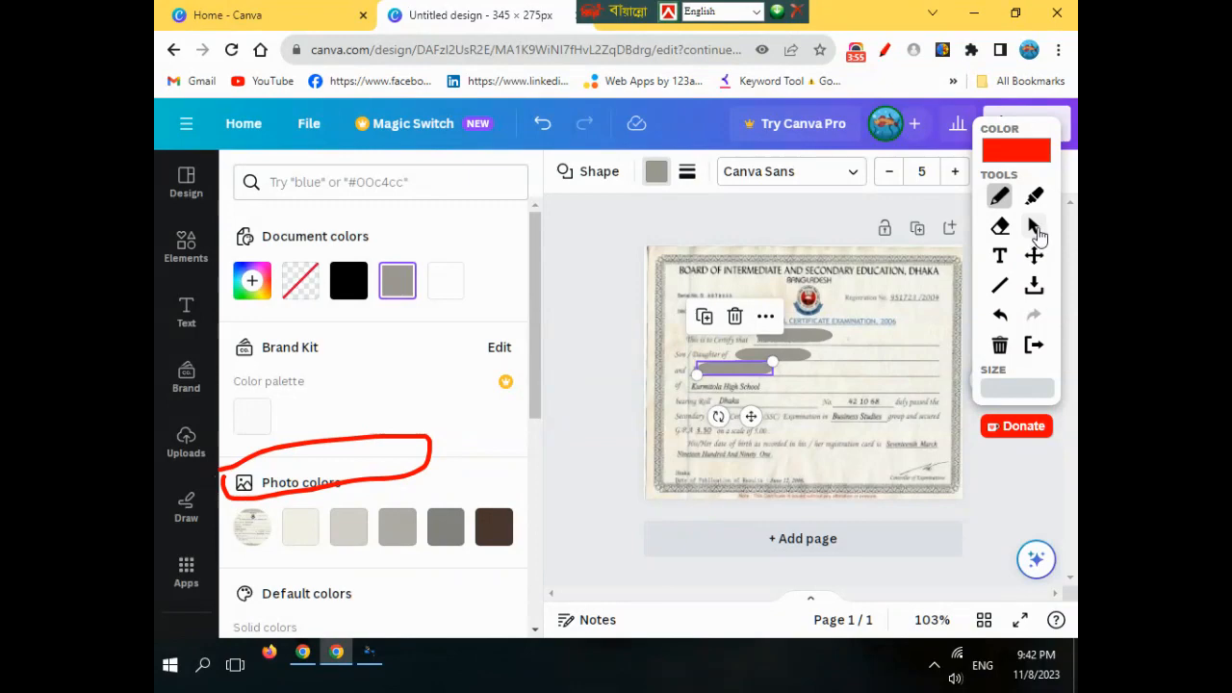
left_click(884, 50)
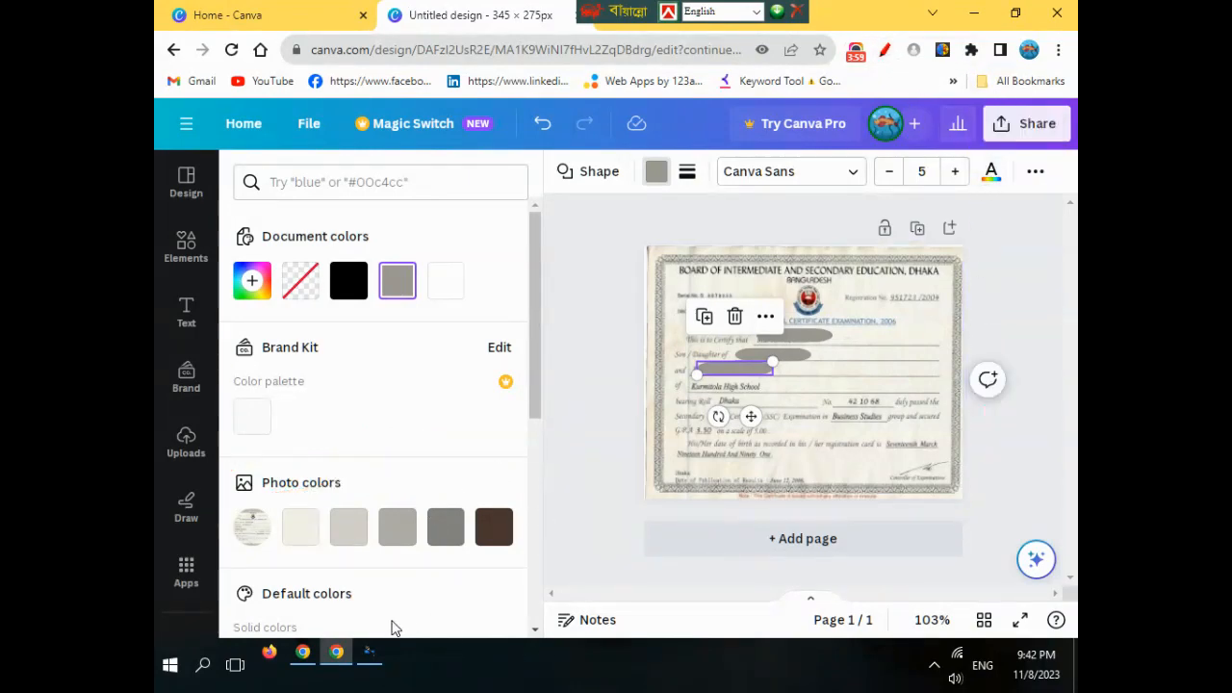
- Recolour the covering bars to the light #f3f1e7 paper tone
left_click(301, 527)
left_click_drag(737, 370, 776, 357)
left_click(300, 527)
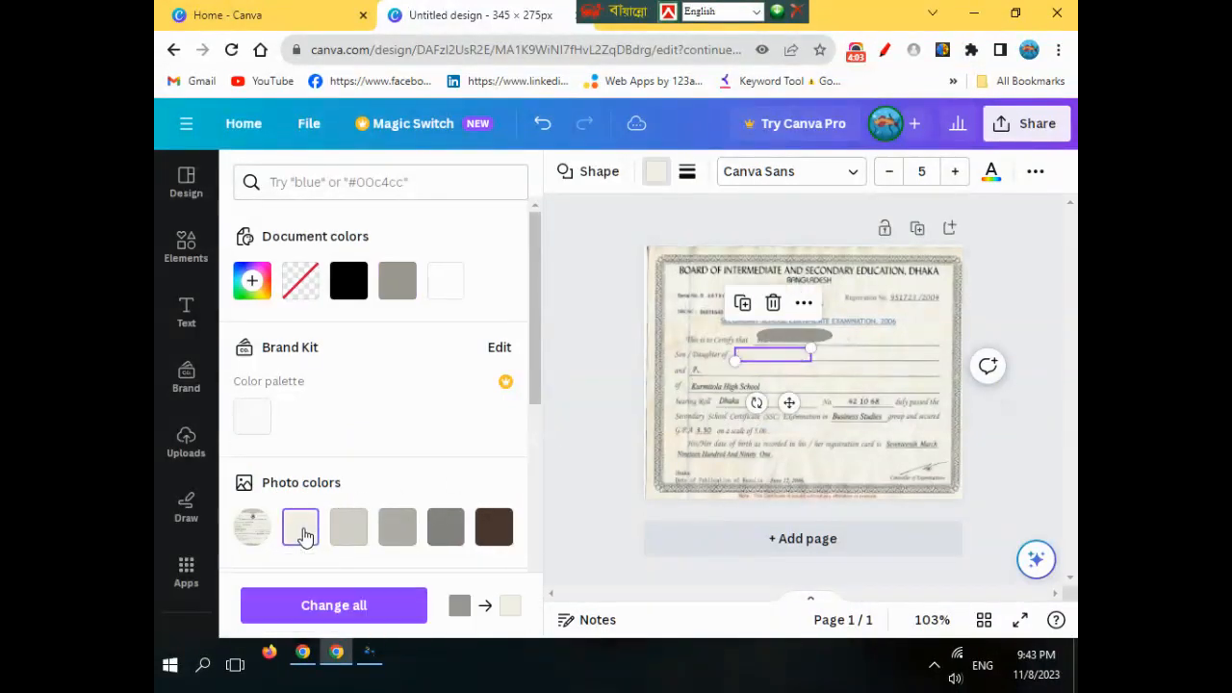
left_click(798, 338)
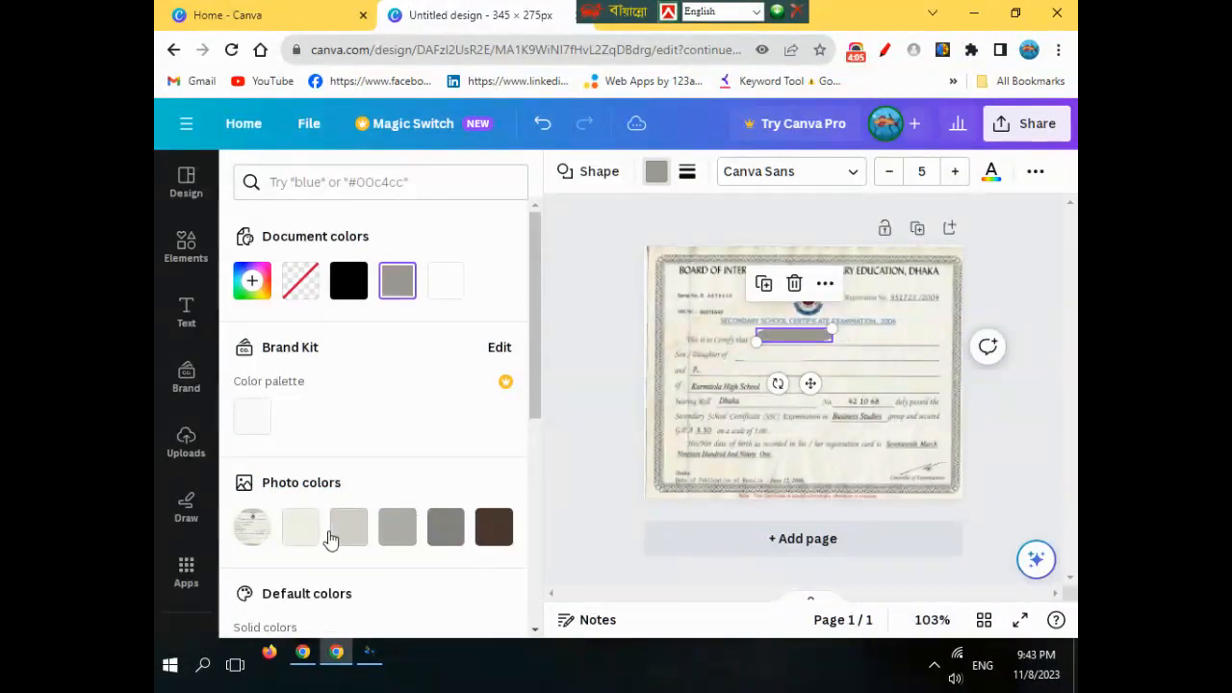
left_click(300, 531)
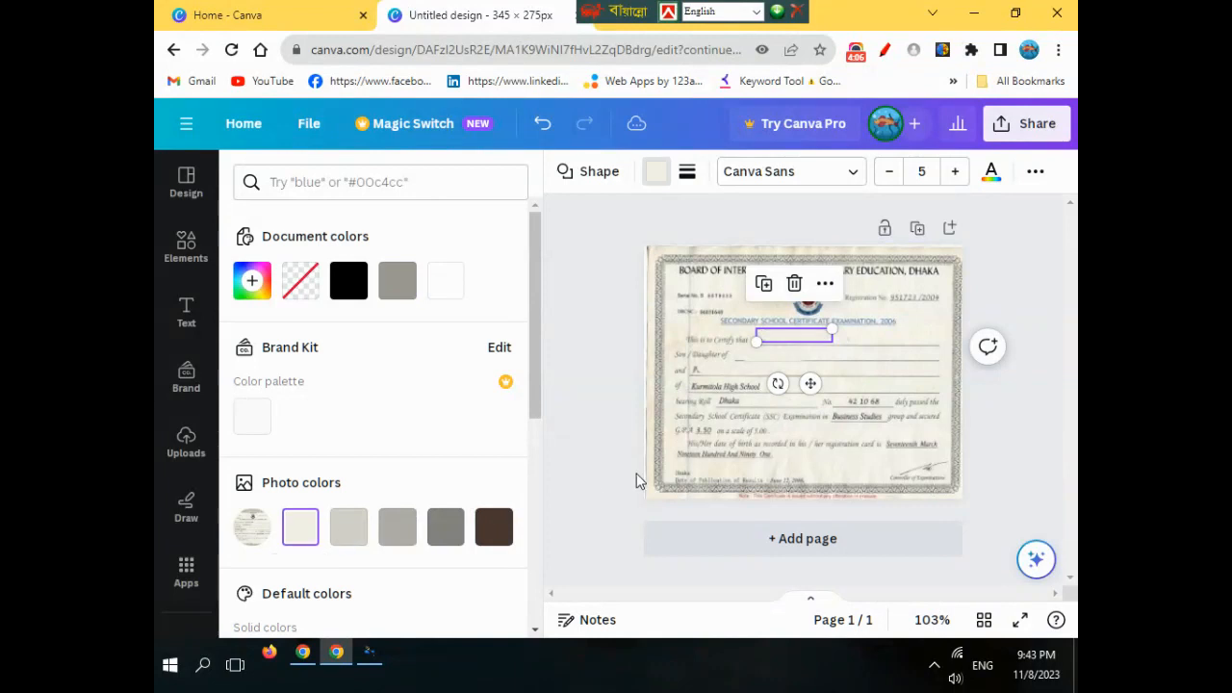
left_click(847, 460)
- Nudge the light bars into place so the three name lines look blank
left_click(791, 348)
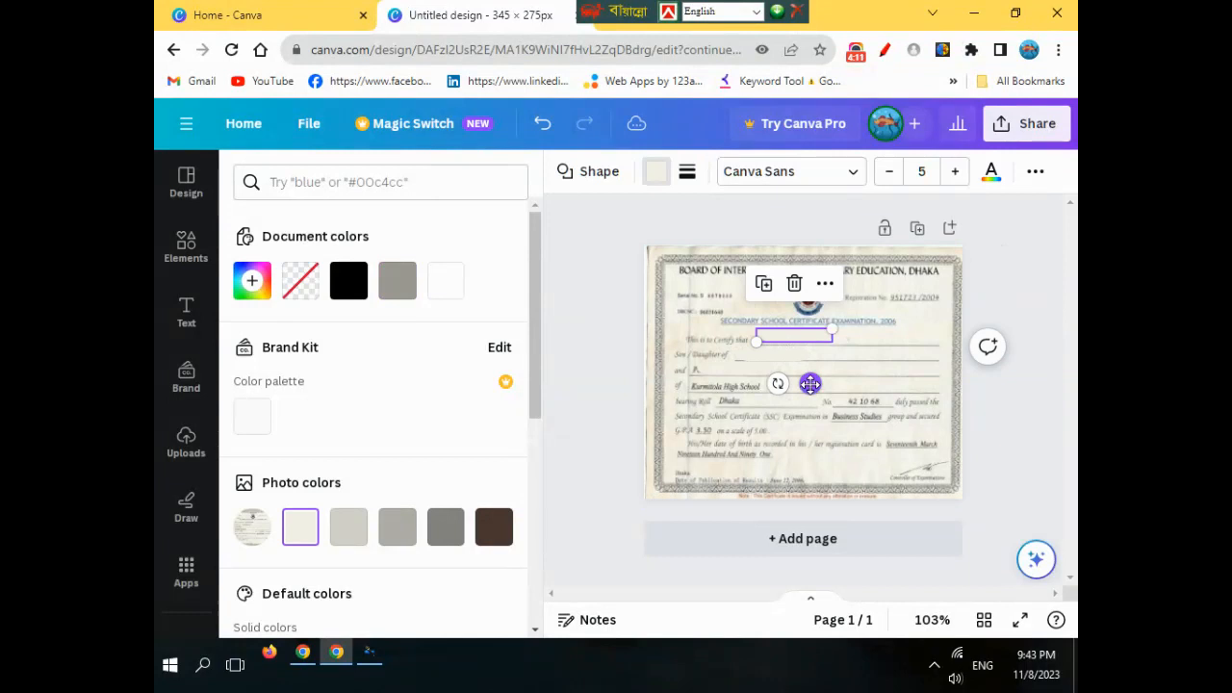
left_click_drag(808, 386, 805, 392)
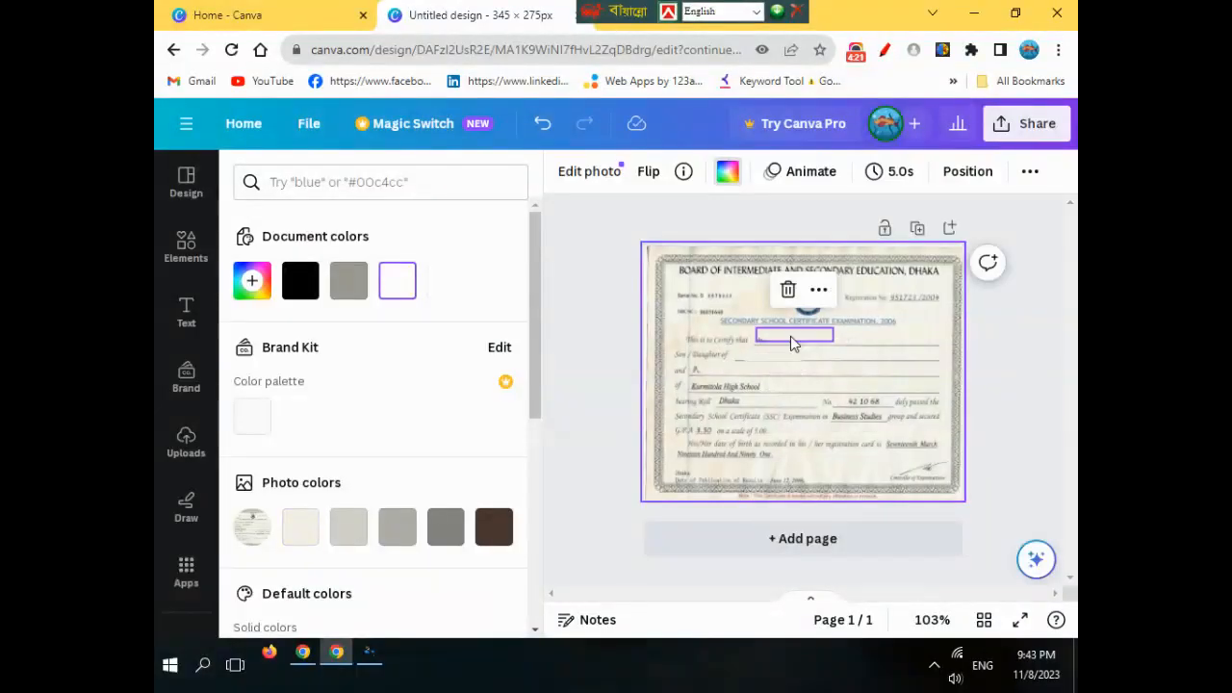
left_click(792, 337)
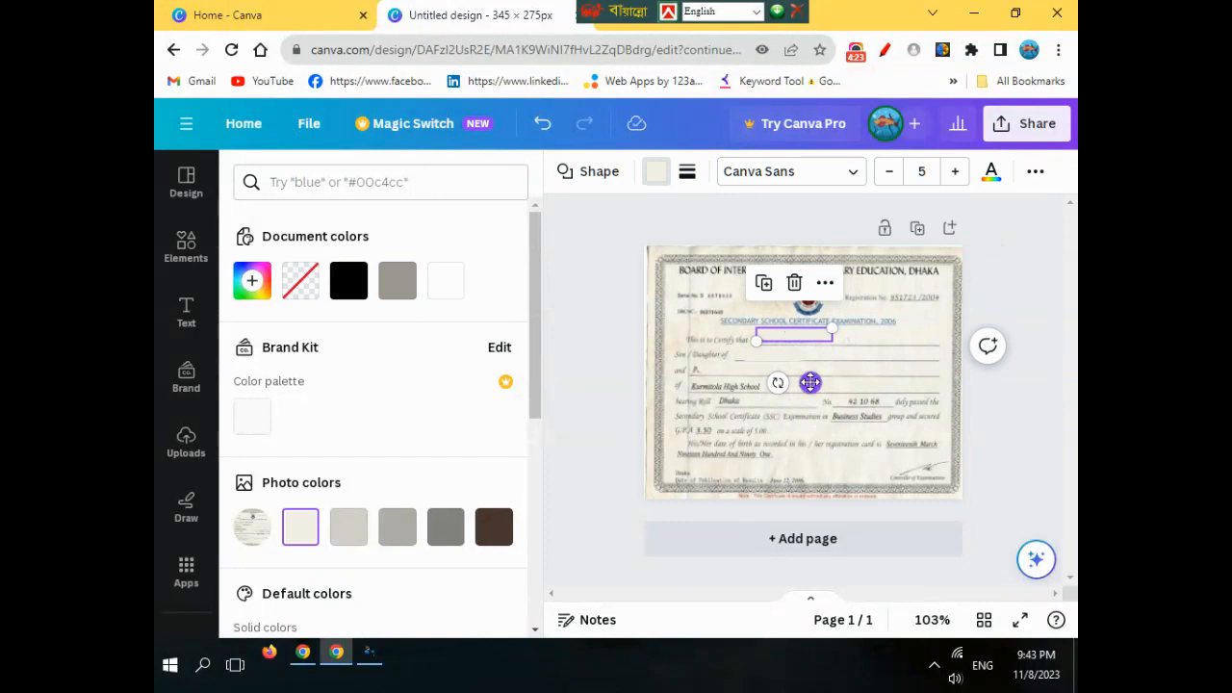
left_click_drag(808, 382, 806, 381)
left_click(816, 430)
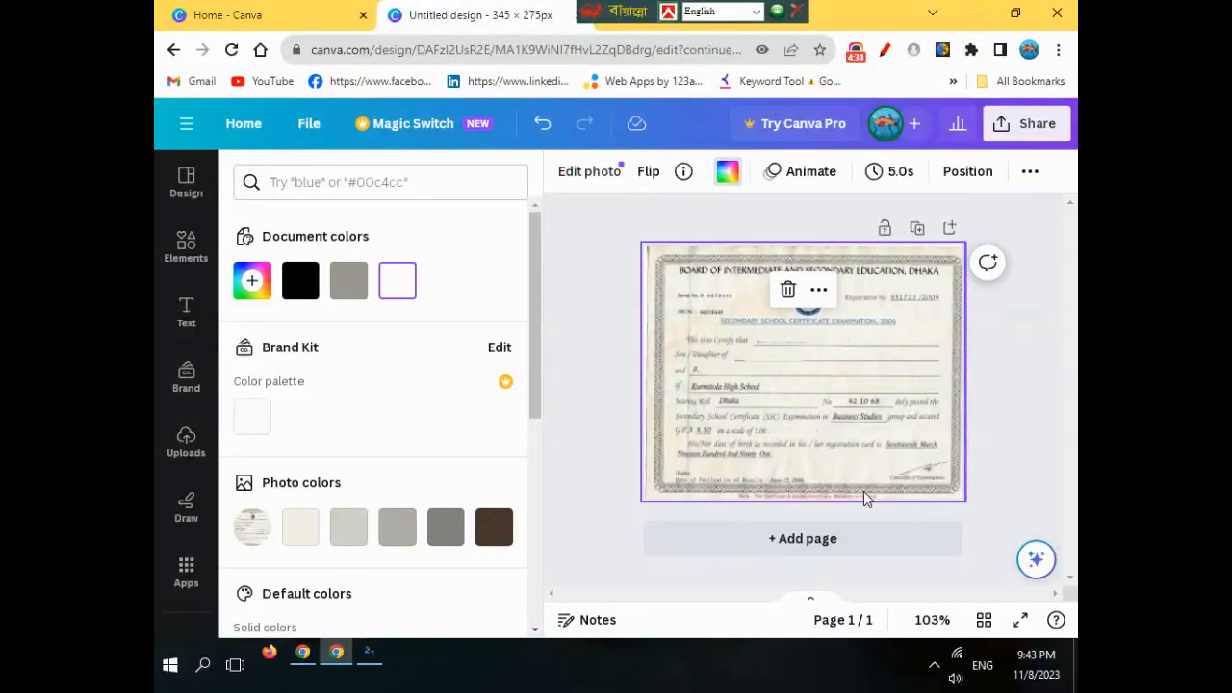
left_click(790, 352)
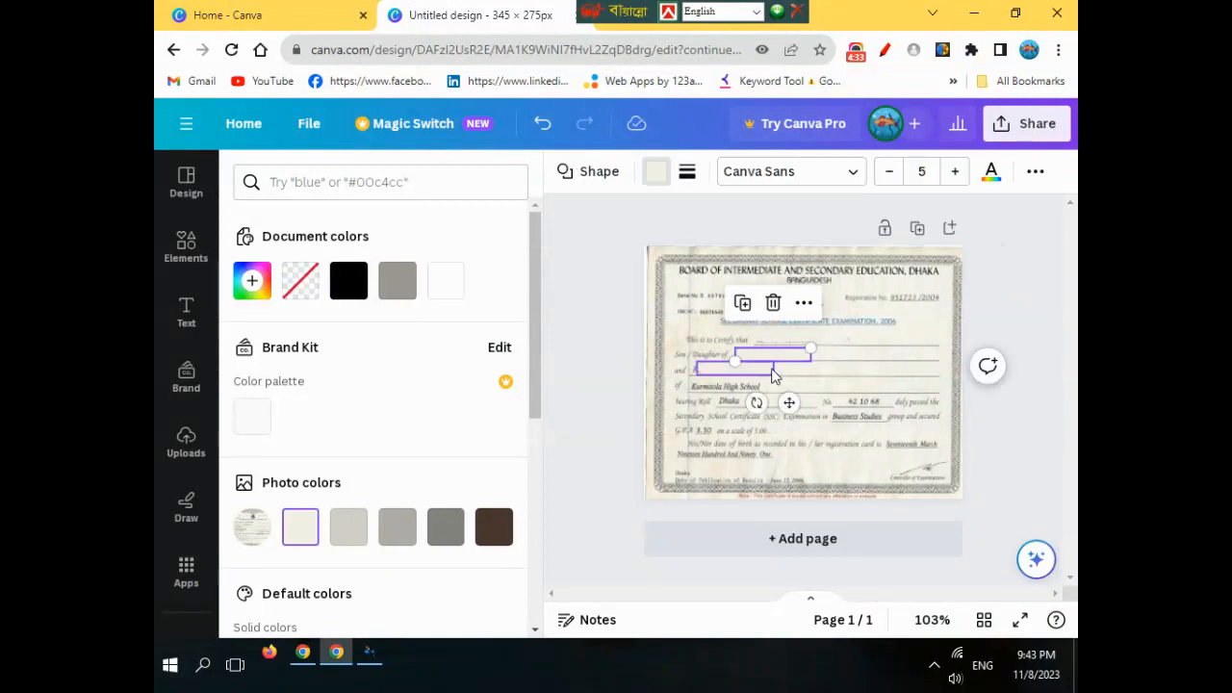
left_click(804, 425)
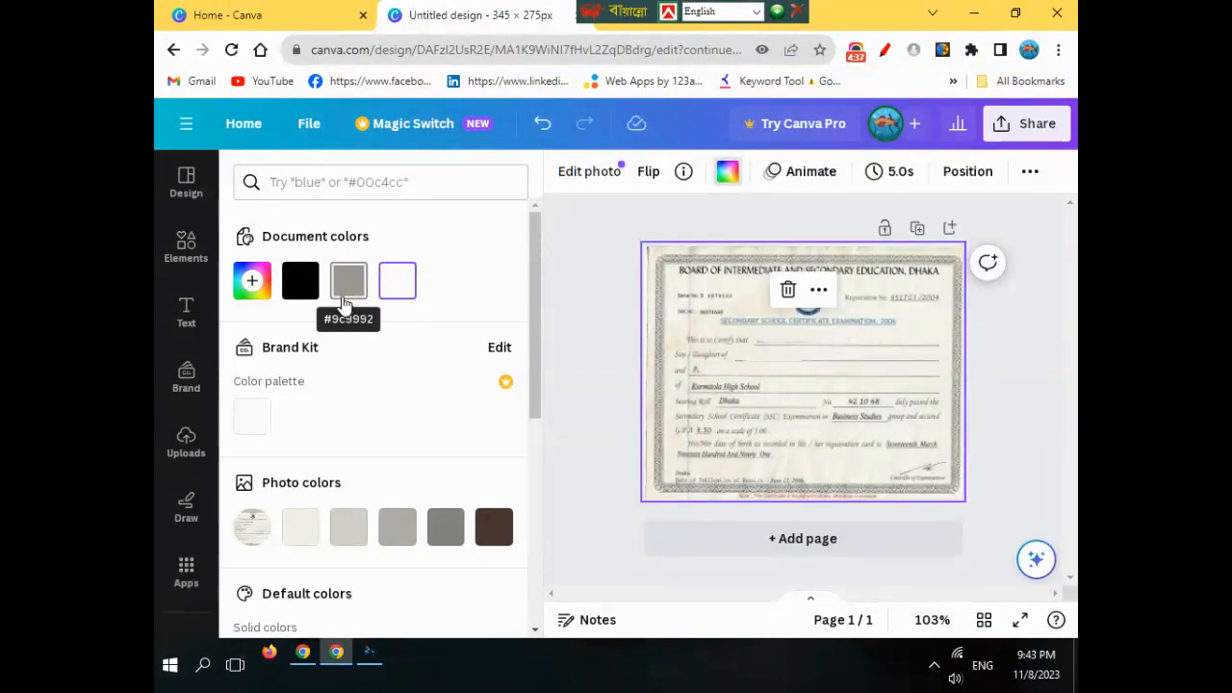
- Search the Elements library for 'Line' and browse the line shape styles
left_click(183, 250)
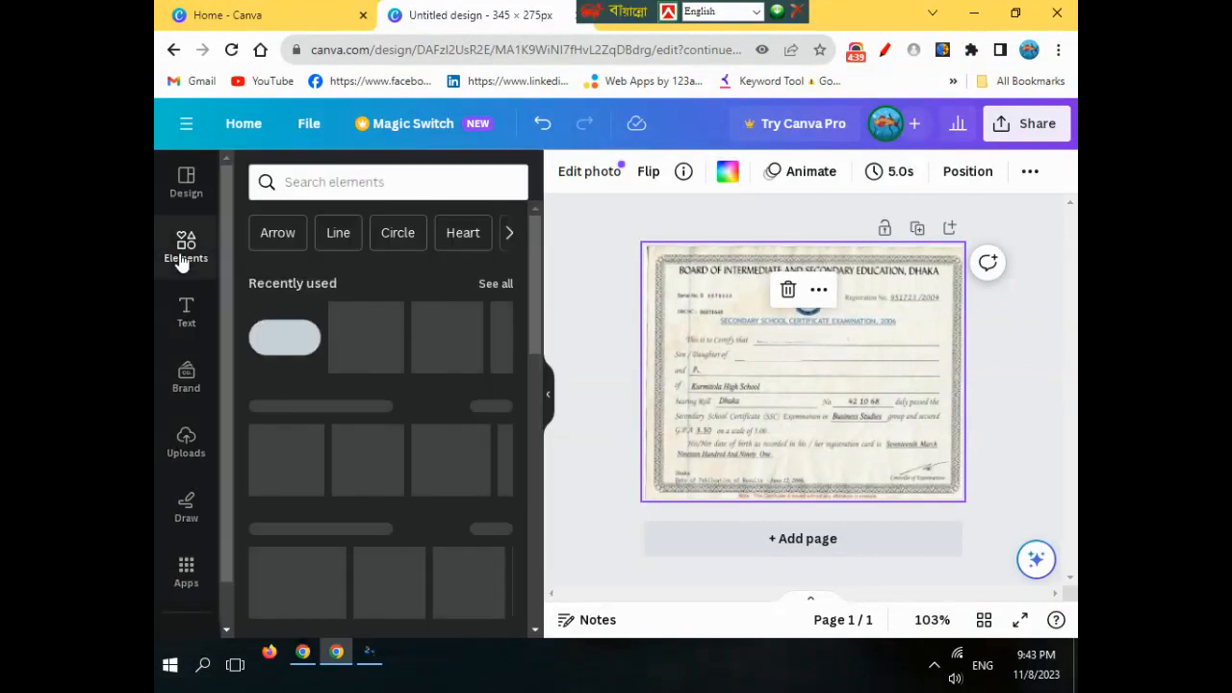
left_click(341, 247)
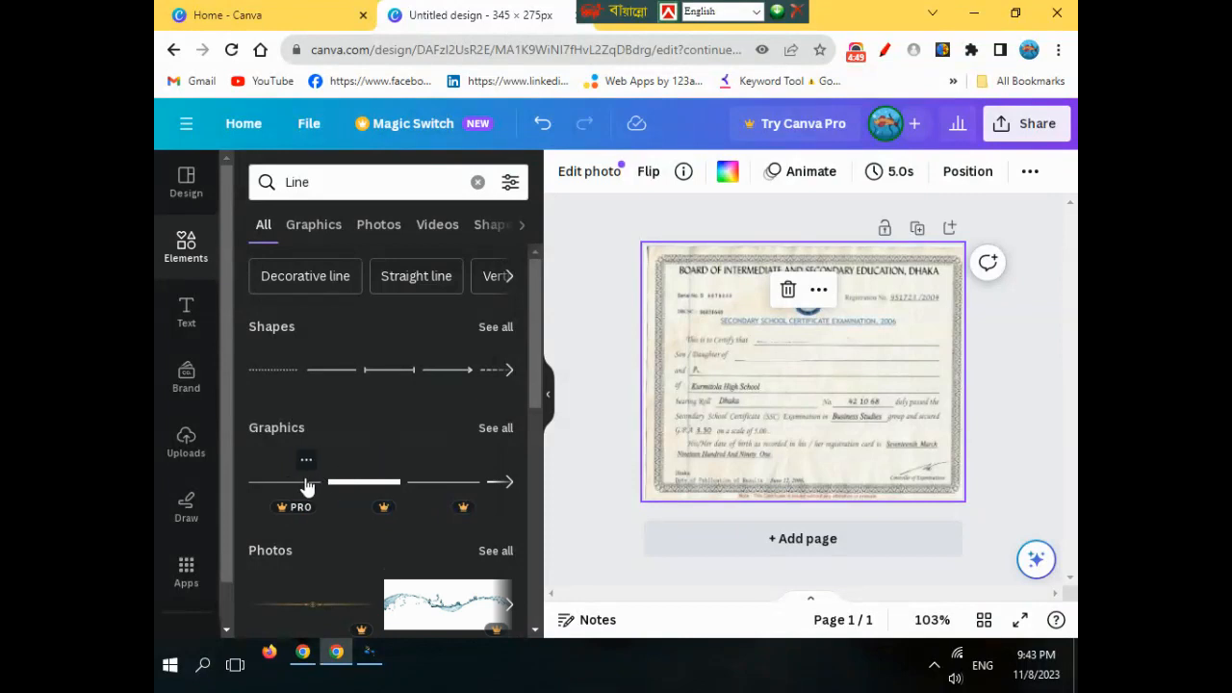
left_click(505, 377)
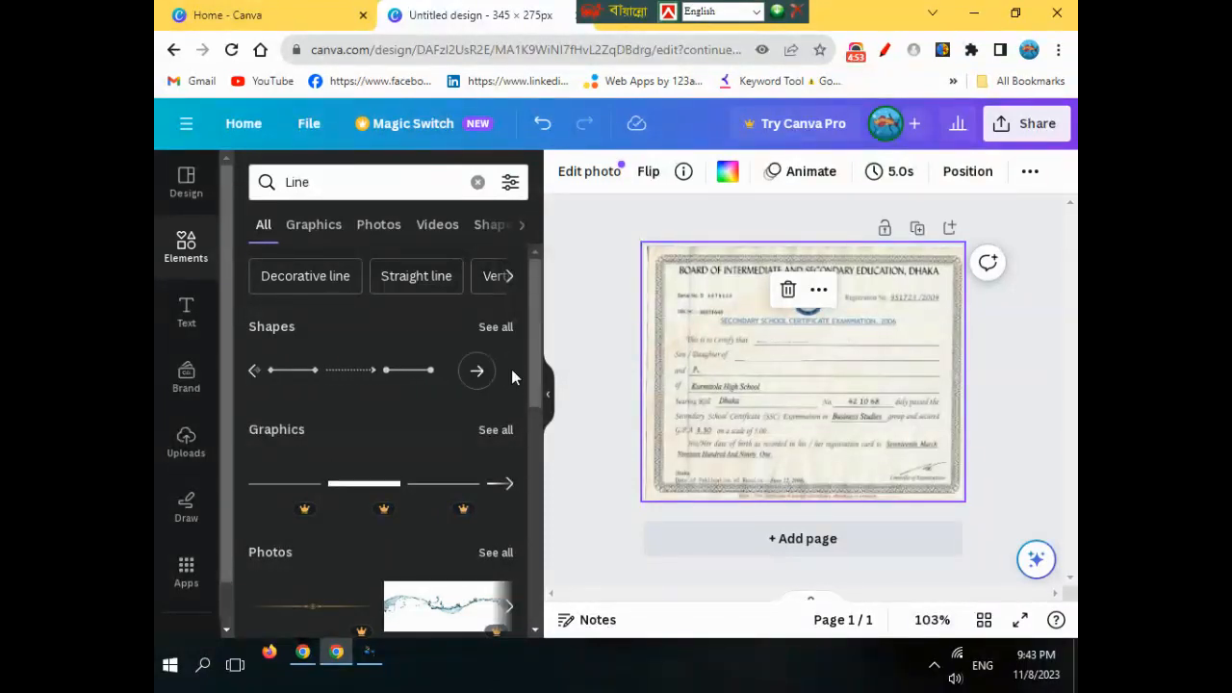
left_click(256, 372)
left_click(255, 372)
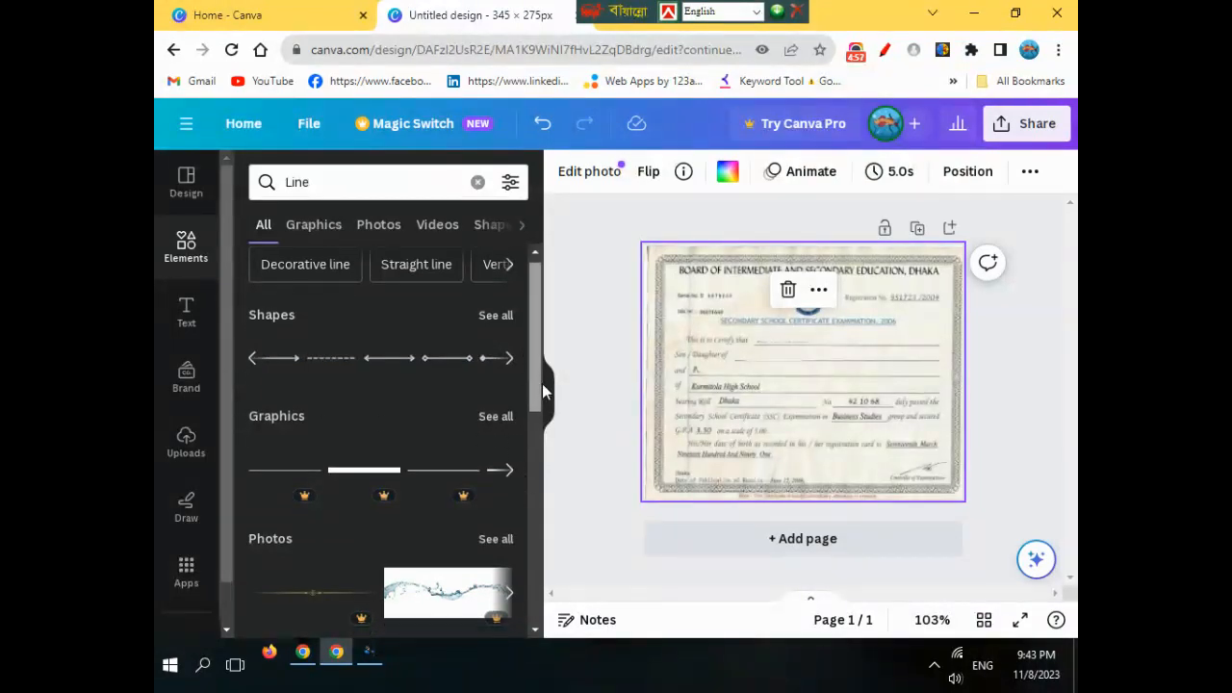
scroll(541, 382, "down", 2)
left_click(558, 361)
scroll(330, 356, "up", 2)
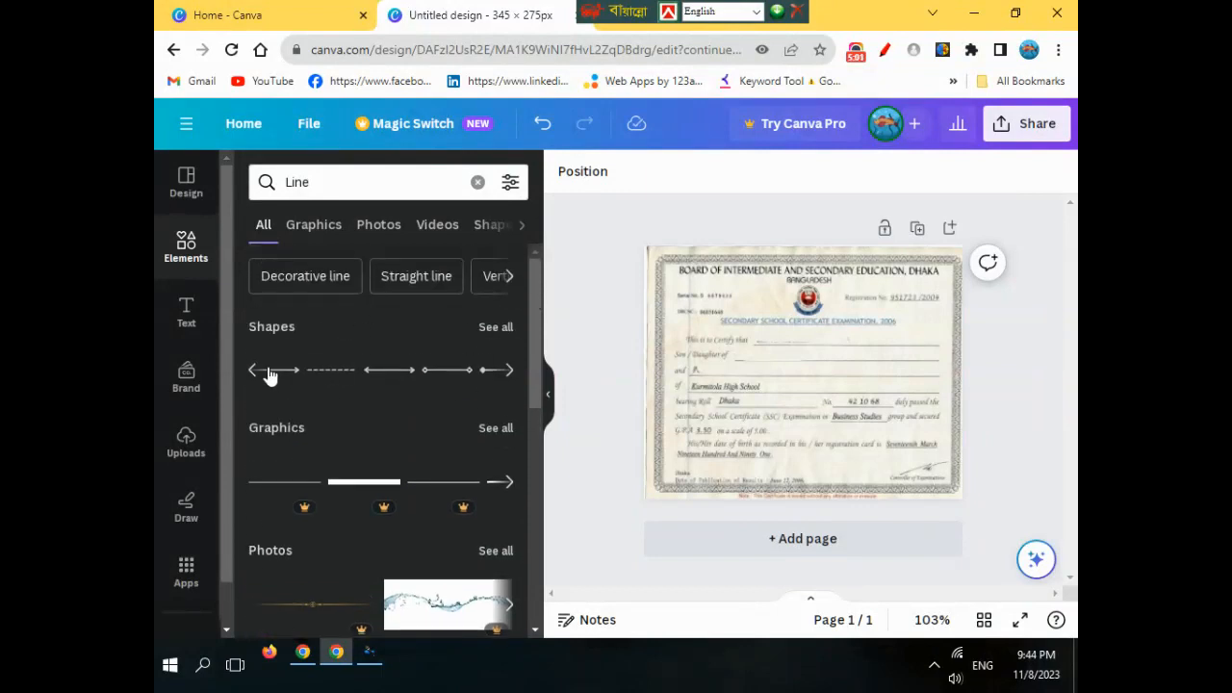
- Add a dashed line to the certificate and check its start and end styles
left_click(337, 377)
mouse_move(817, 413)
left_mouse_down()
mouse_move(811, 390)
mouse_move(825, 391)
mouse_move(830, 417)
mouse_move(804, 404)
left_mouse_up()
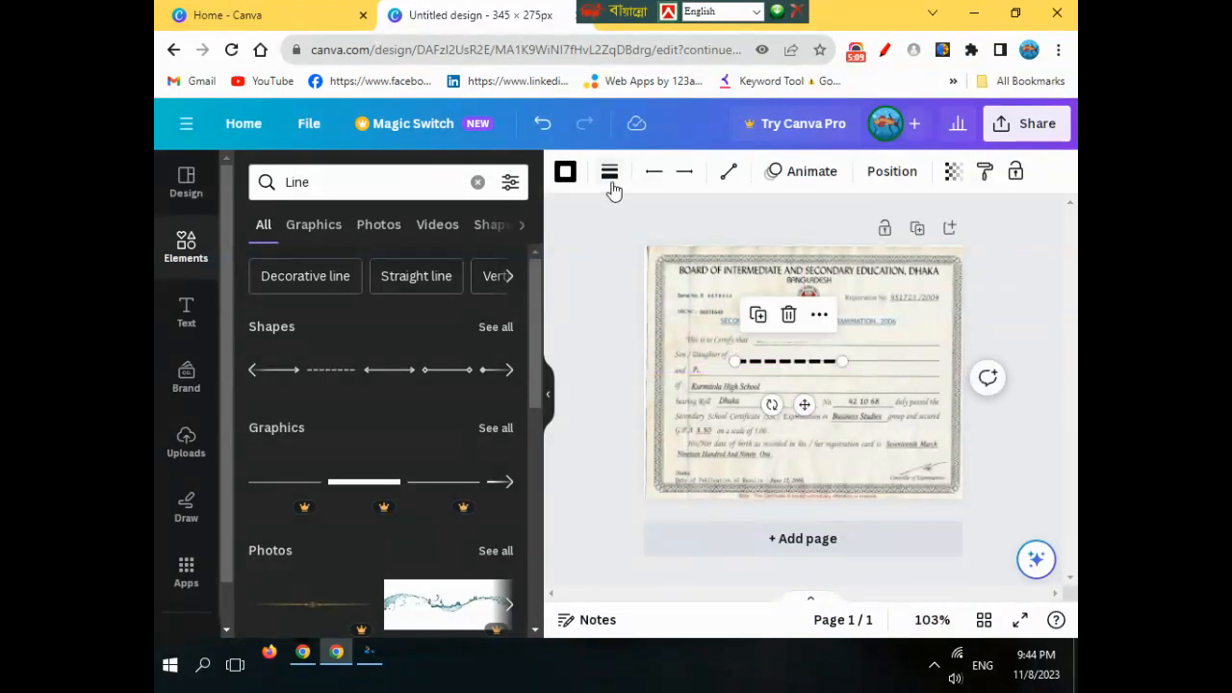
left_click(652, 176)
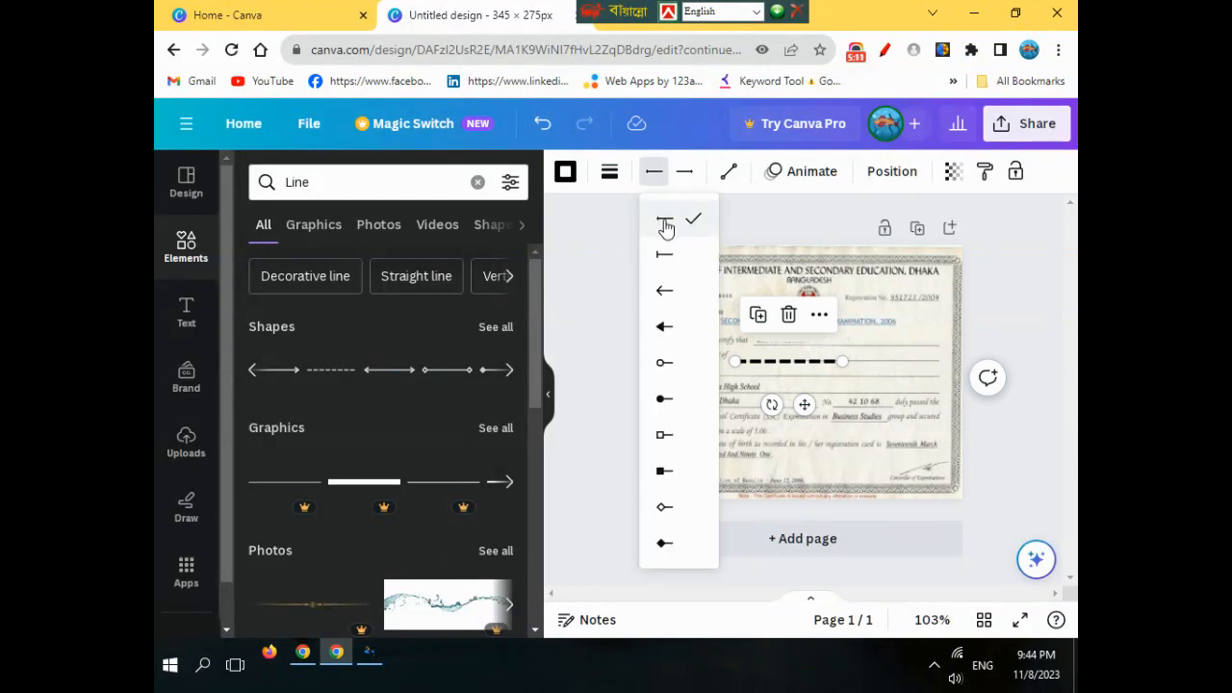
left_click(686, 179)
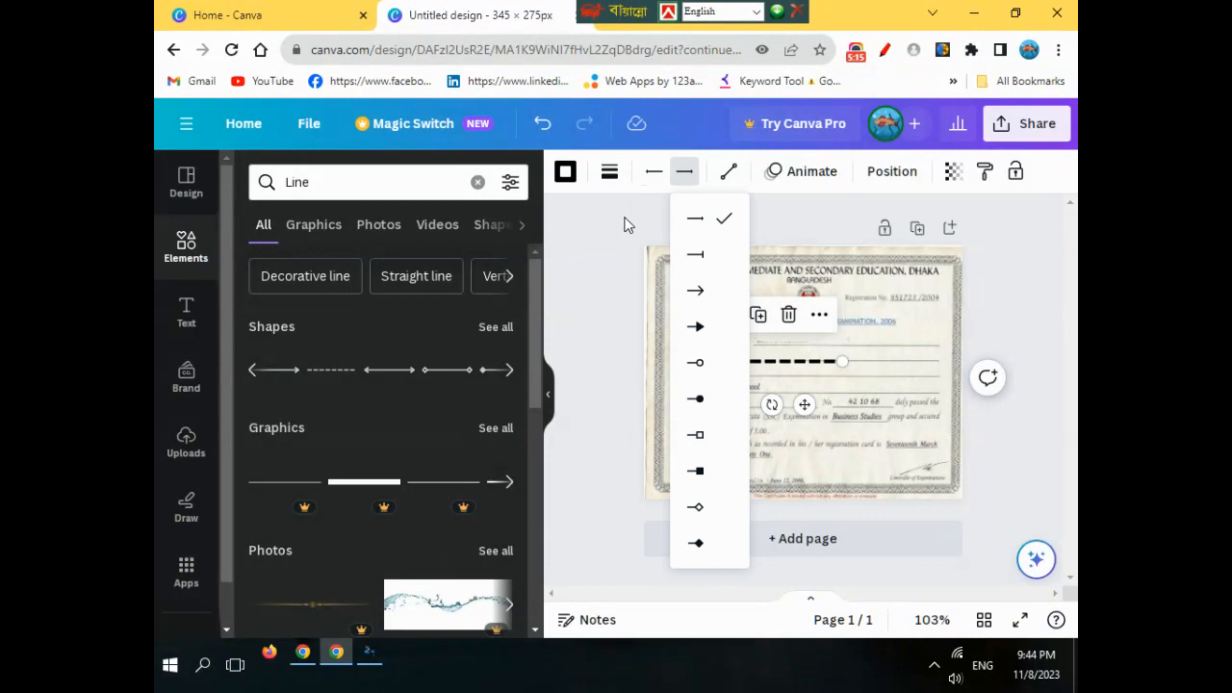
- Make the line solid and move it up across the Son / Daughter of field
left_click(609, 172)
left_click(630, 233)
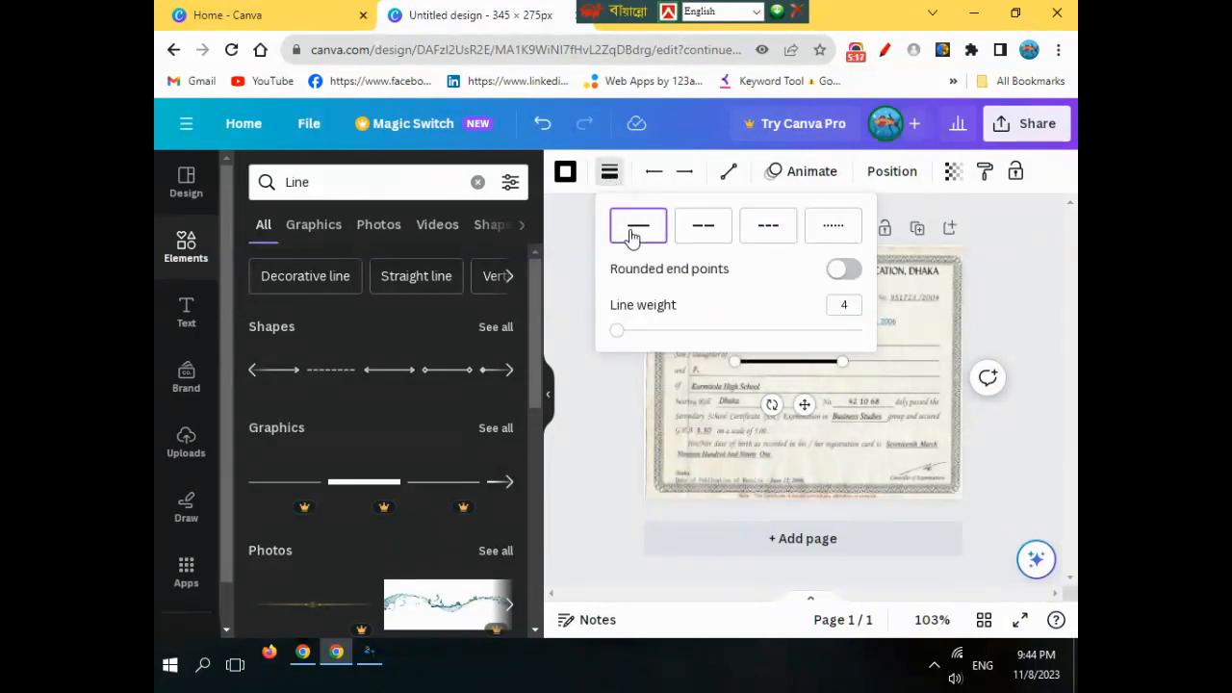
left_click(857, 375)
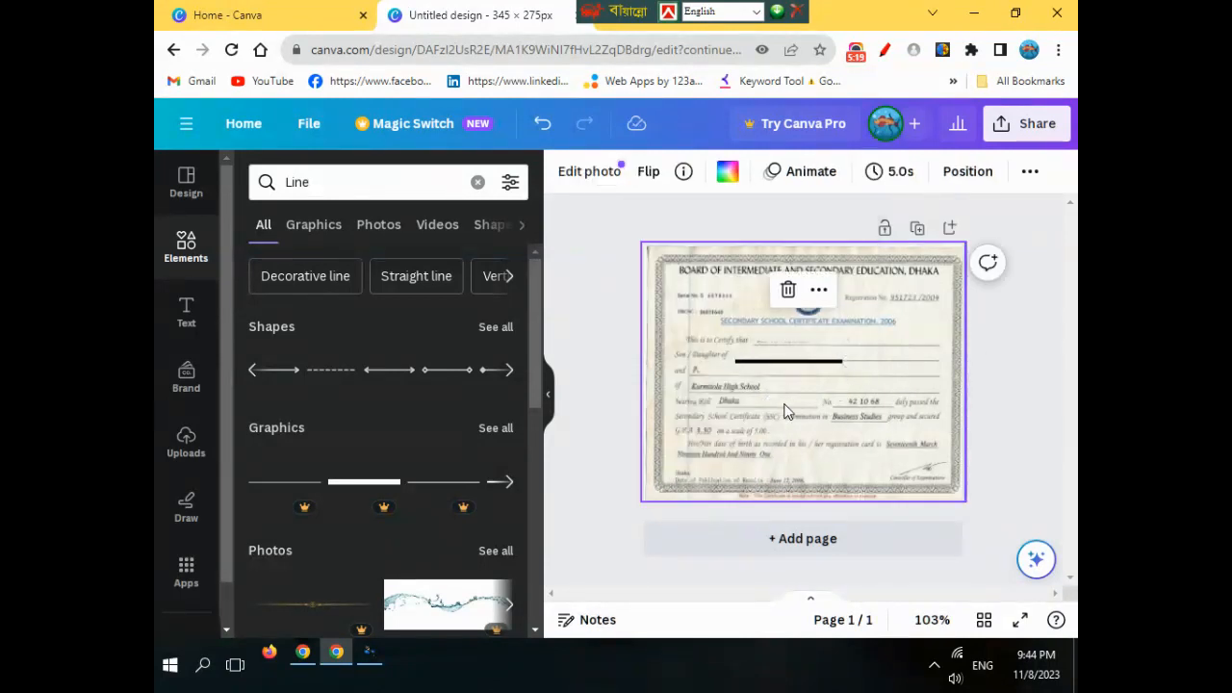
left_click(778, 361)
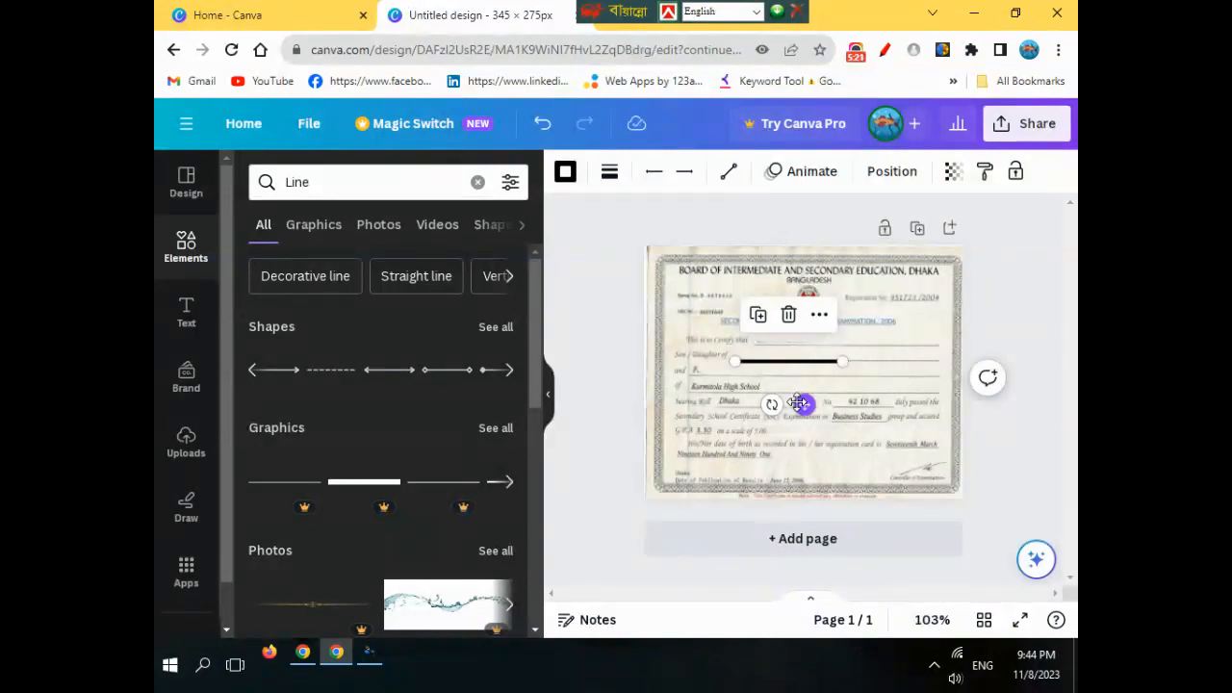
left_click_drag(802, 403, 799, 400)
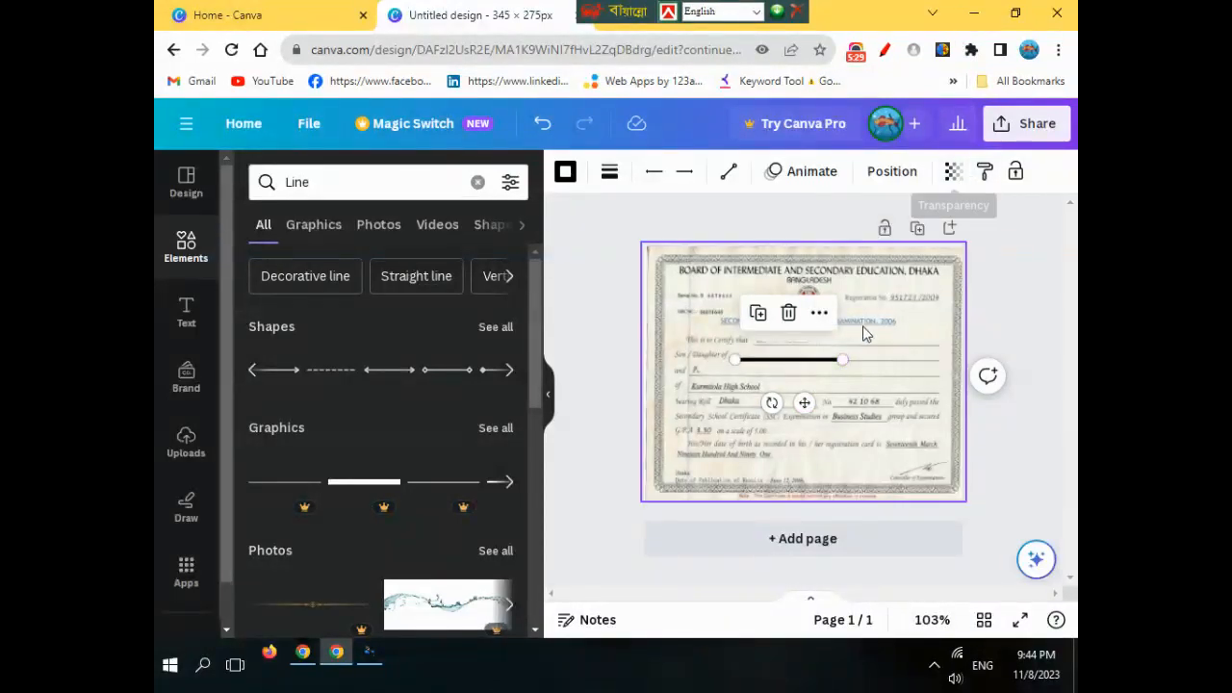
- Colour the covering line light grey #d2d0c9 to match the paper
left_click(566, 174)
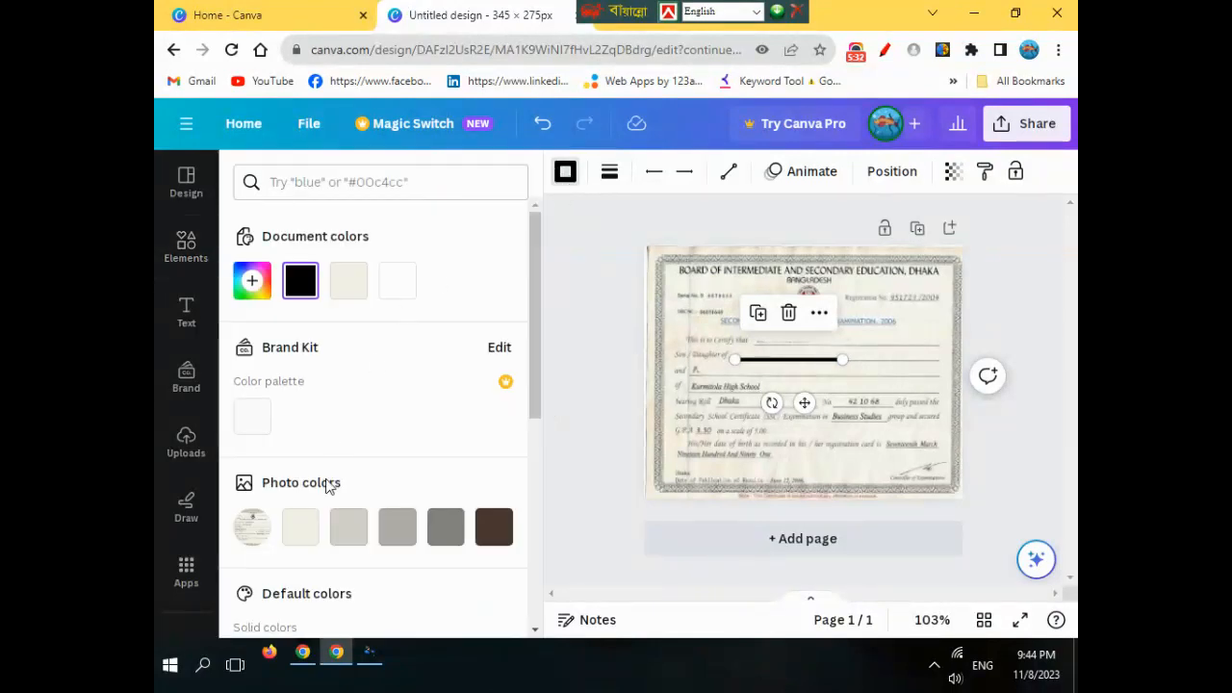
left_click(349, 529)
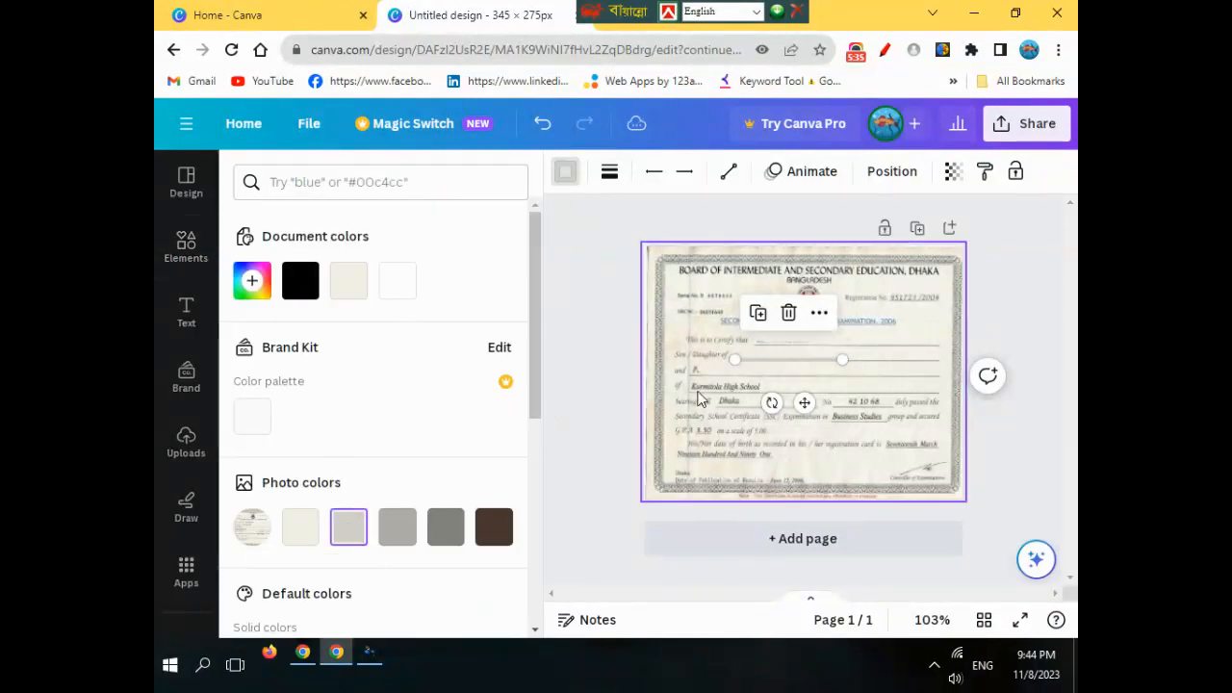
left_click(880, 370)
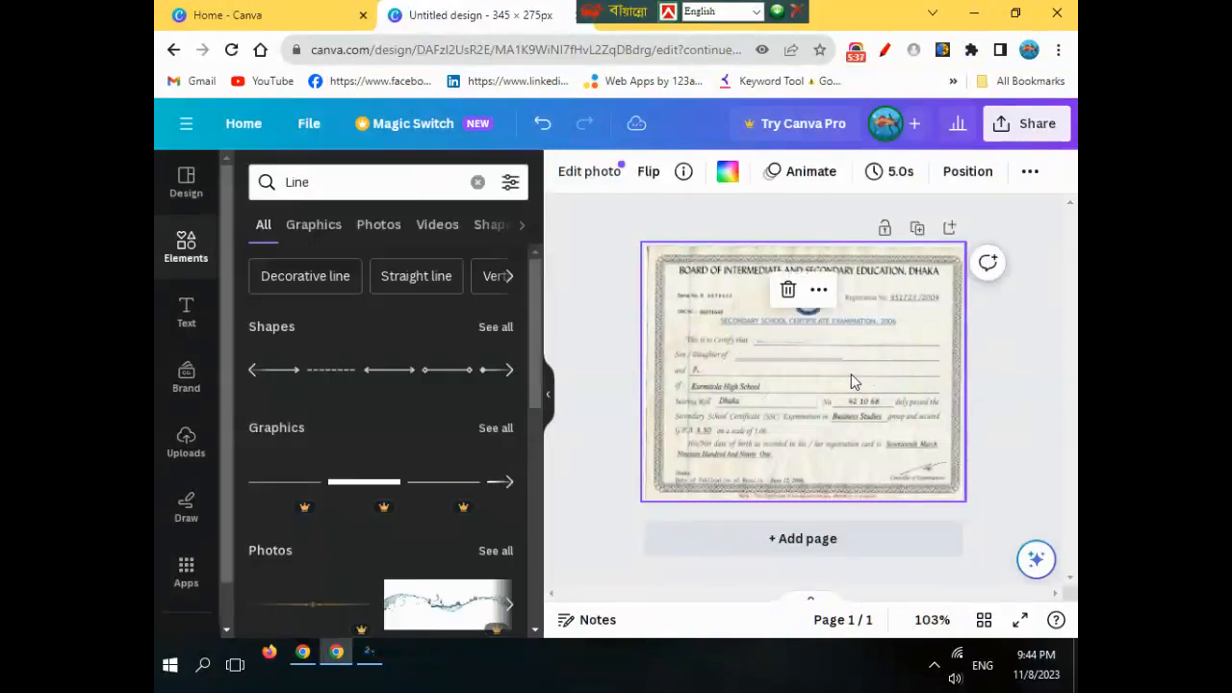
- Duplicate the grey line and move the copy up onto the 'This is to certify that' name line
left_click(788, 361)
left_click(761, 317)
left_click_drag(818, 417, 823, 388)
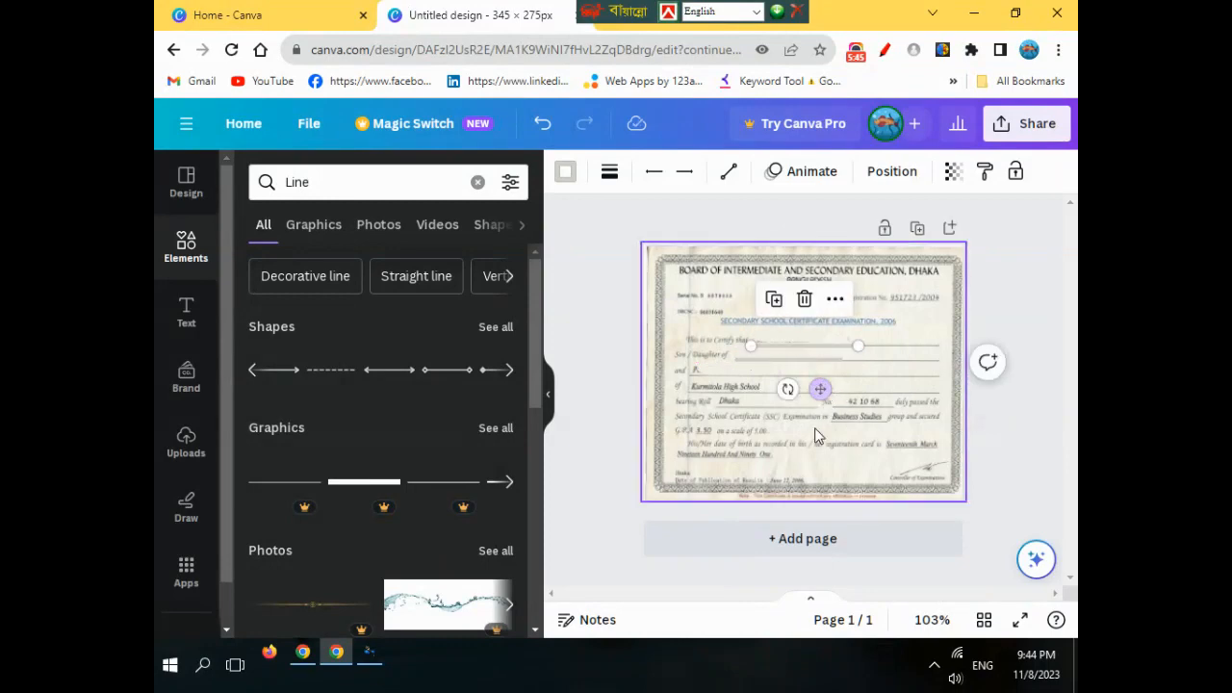
left_click(793, 364)
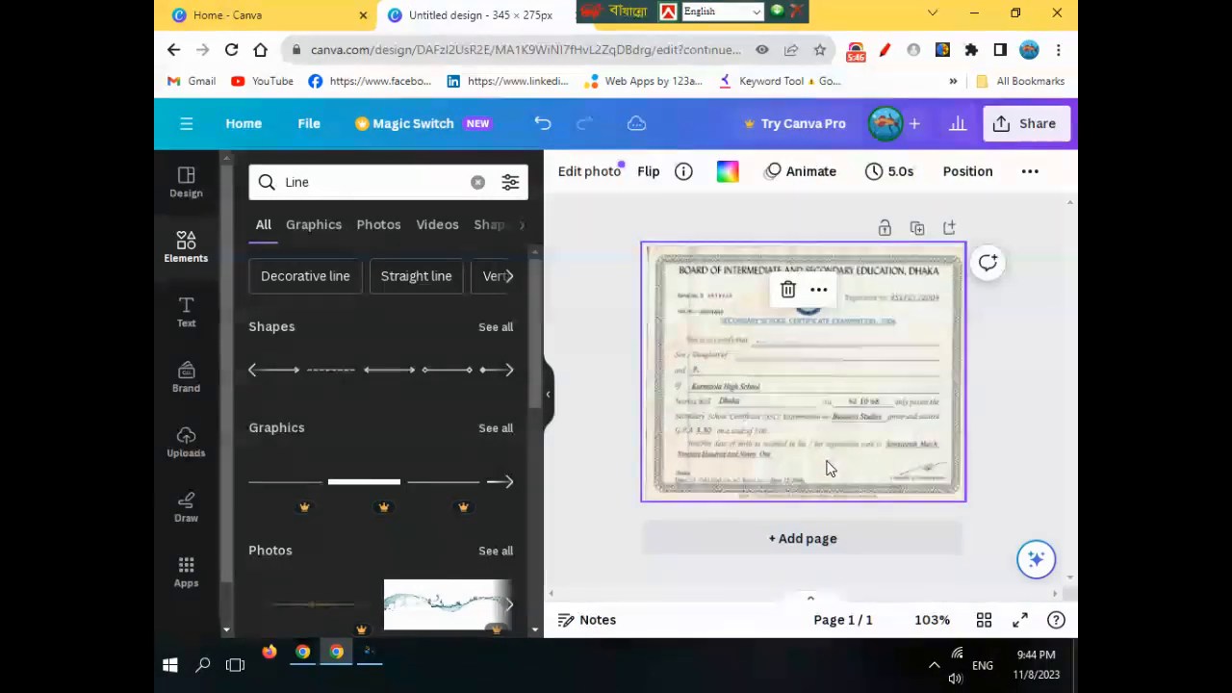
left_click(793, 347)
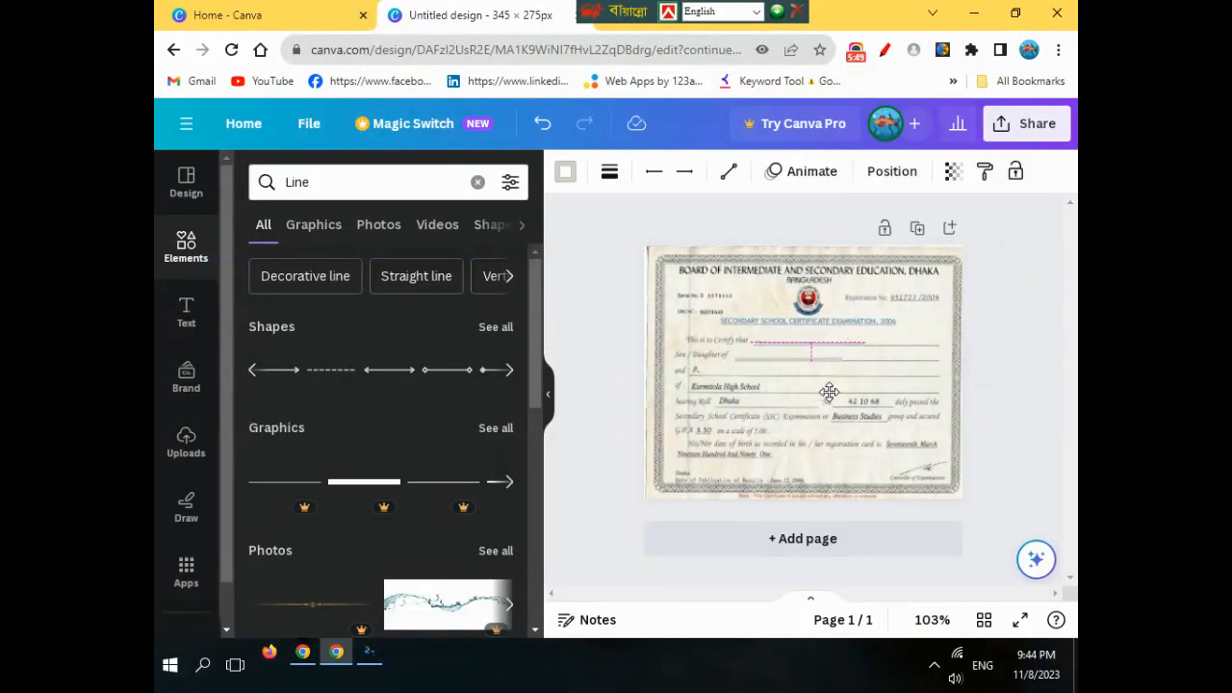
left_click(833, 459)
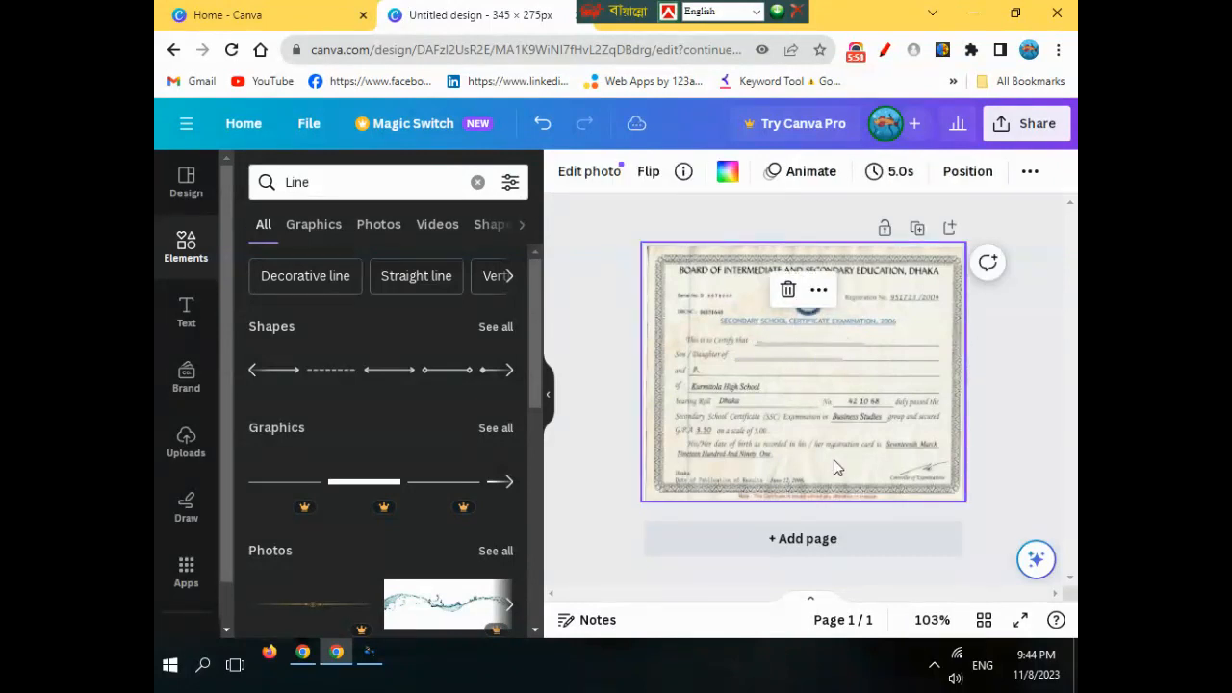
- Open the Text panel with its heading, subheading and body styles, circling it with the annotation pen
left_click(185, 320)
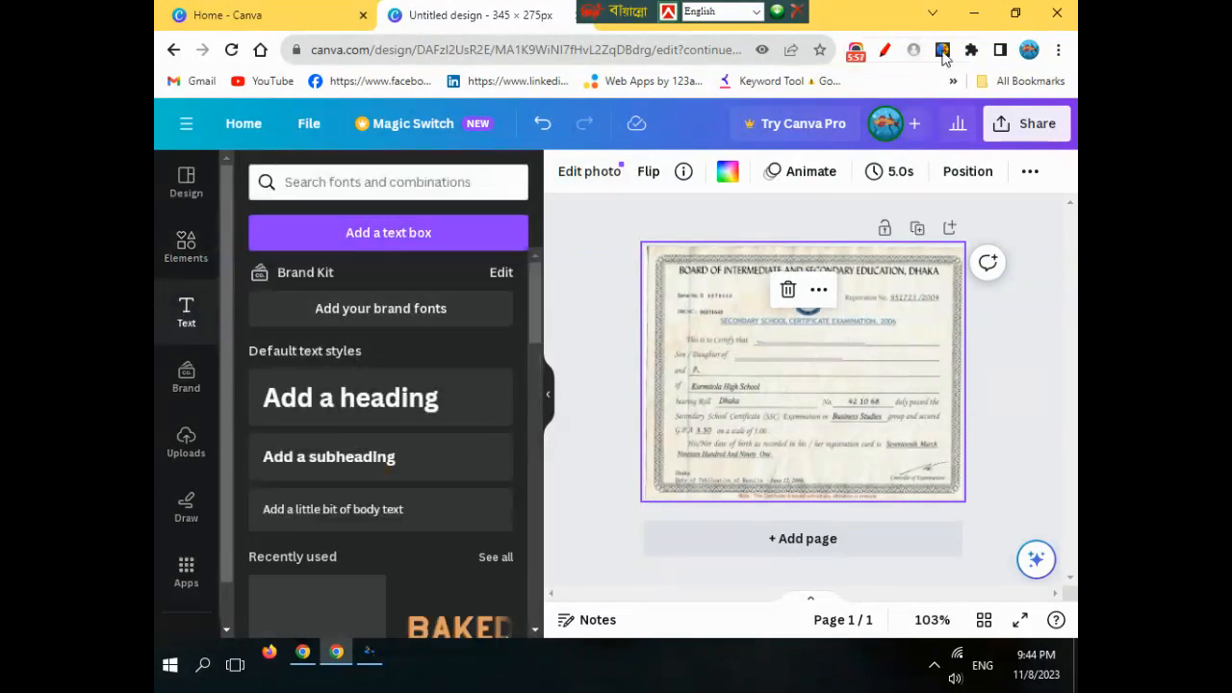
left_click(885, 49)
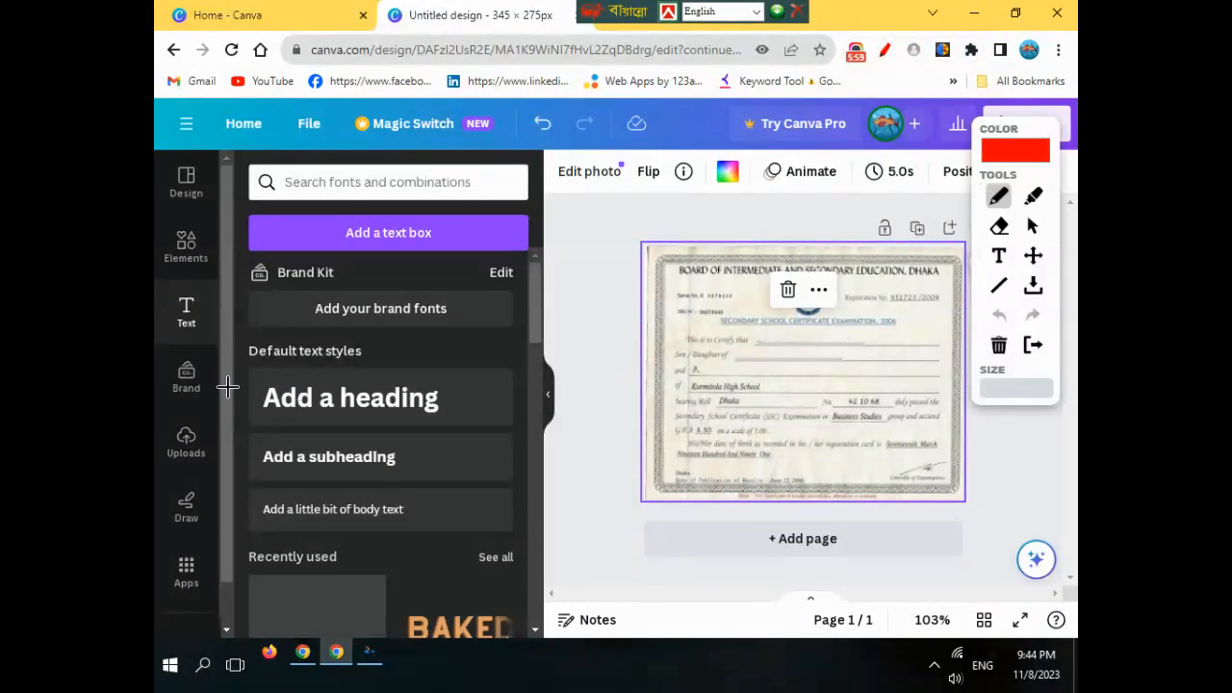
mouse_move(179, 291)
left_mouse_down()
mouse_move(209, 274)
mouse_move(222, 308)
mouse_move(194, 348)
mouse_move(168, 300)
left_mouse_up()
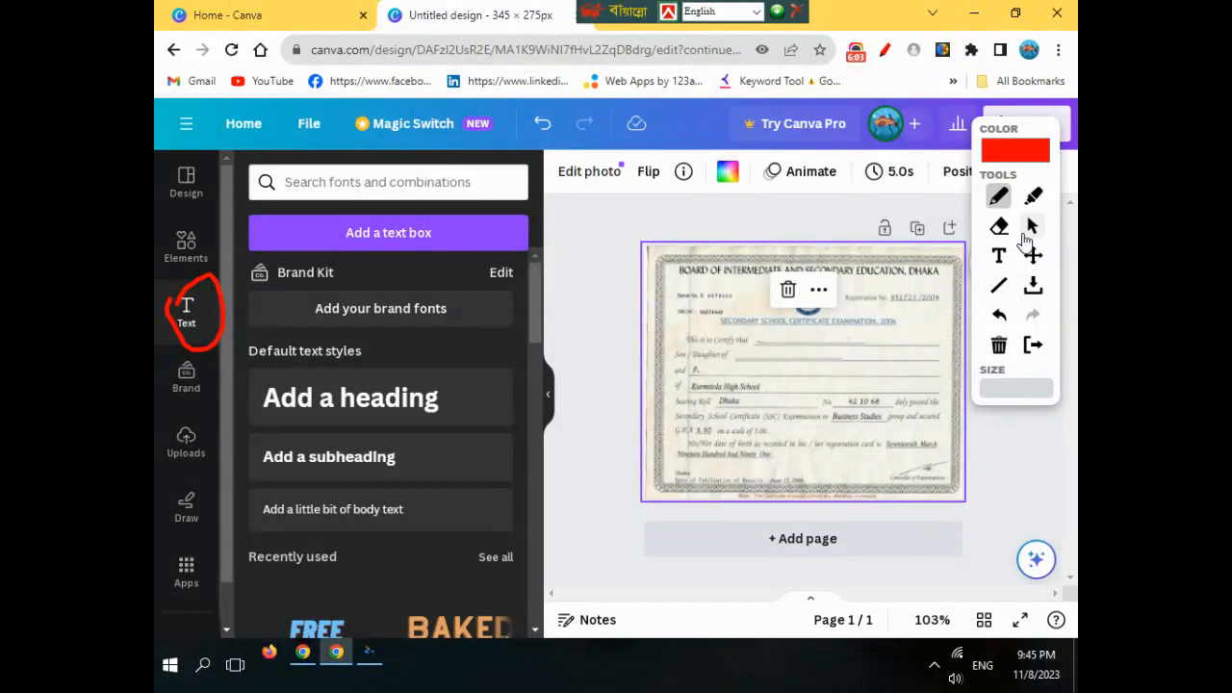
left_click(1030, 228)
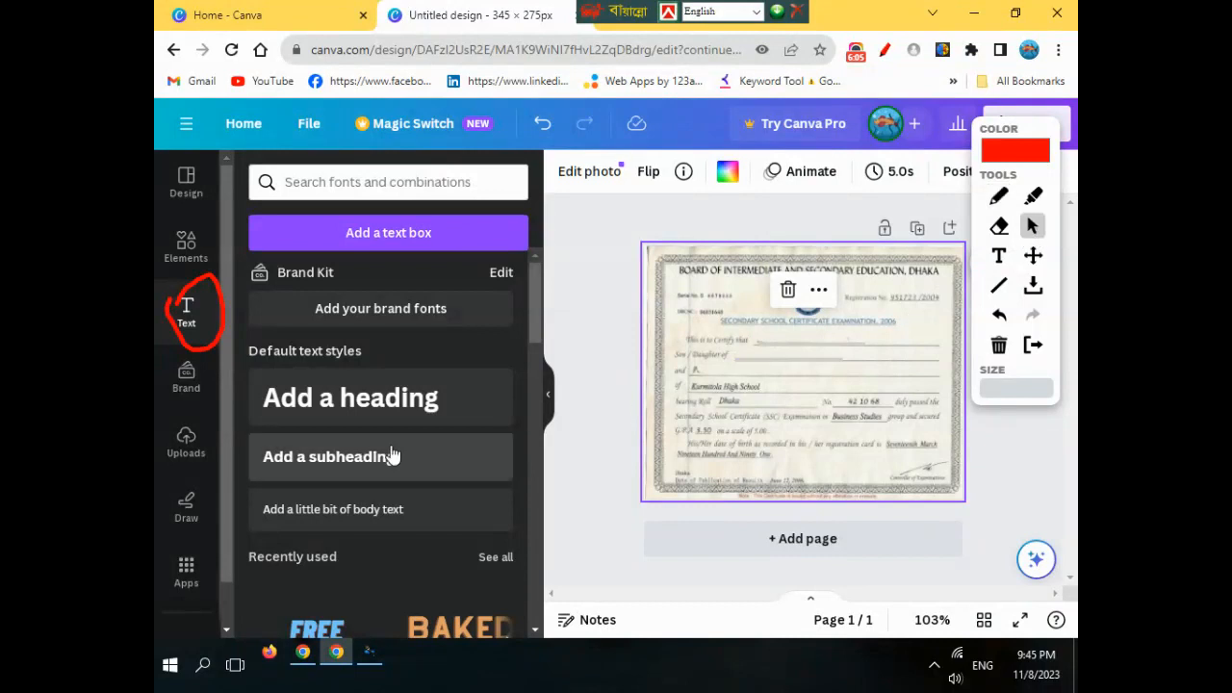
- Add a subheading on the certify-that line and replace its placeholder with the recipient's name
left_click(347, 460)
left_click_drag(817, 417, 838, 389)
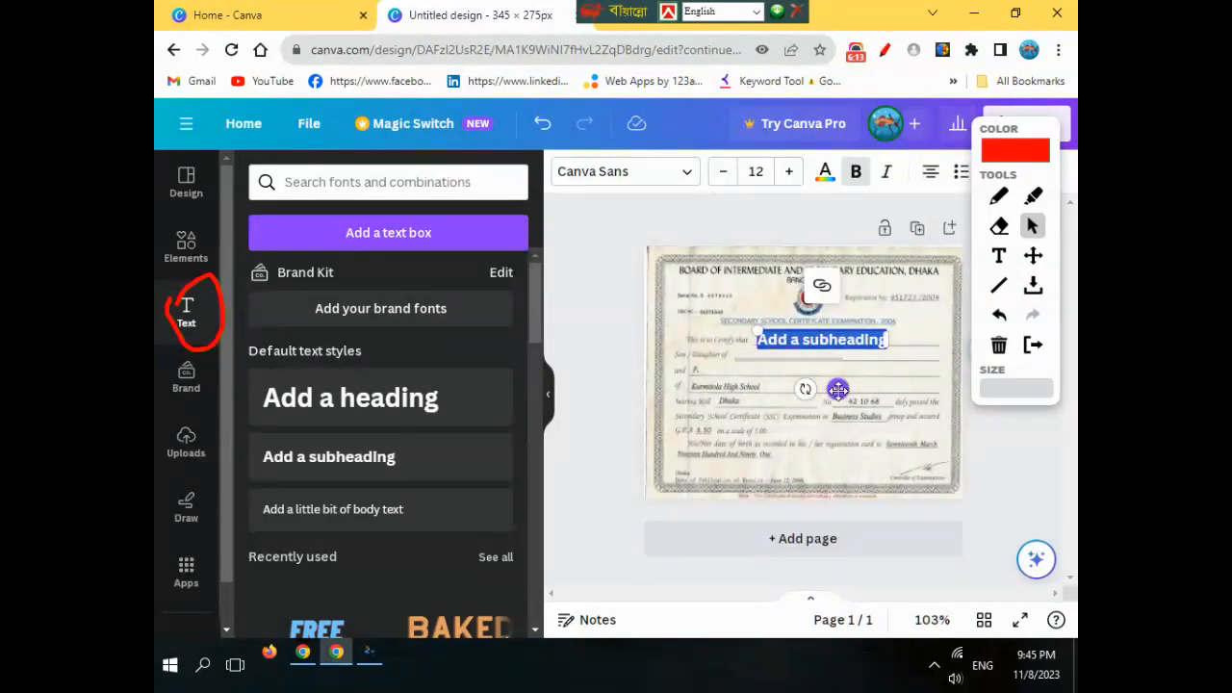
key("BackSpace")
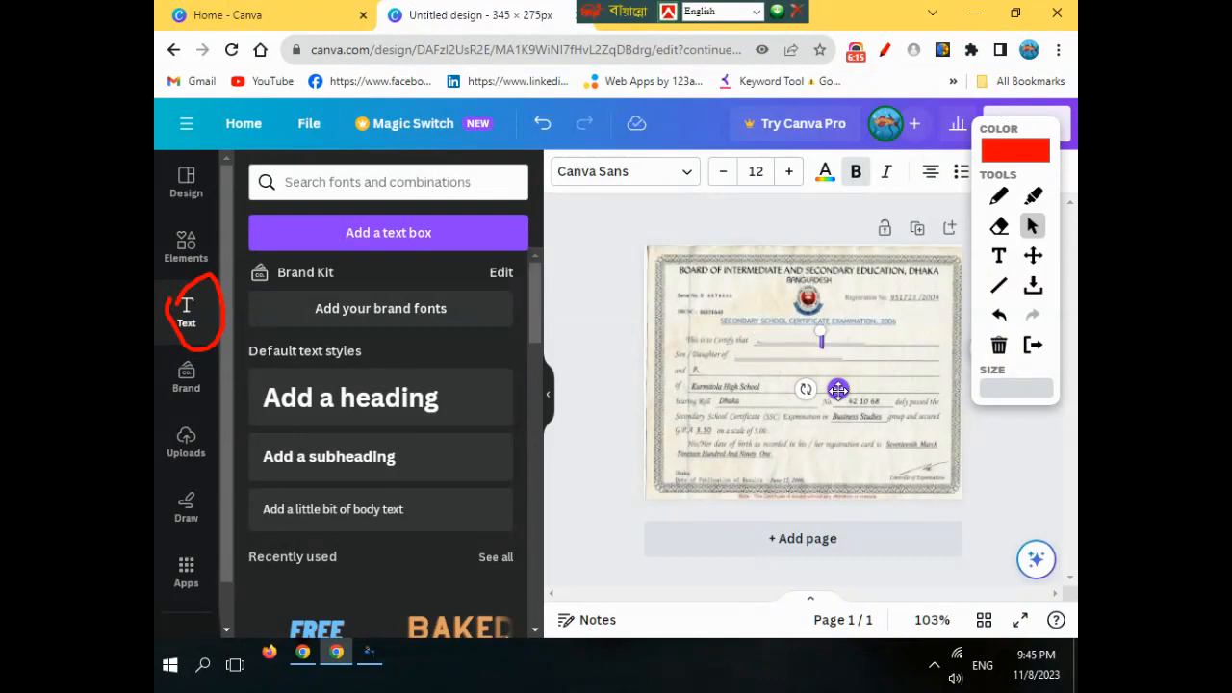
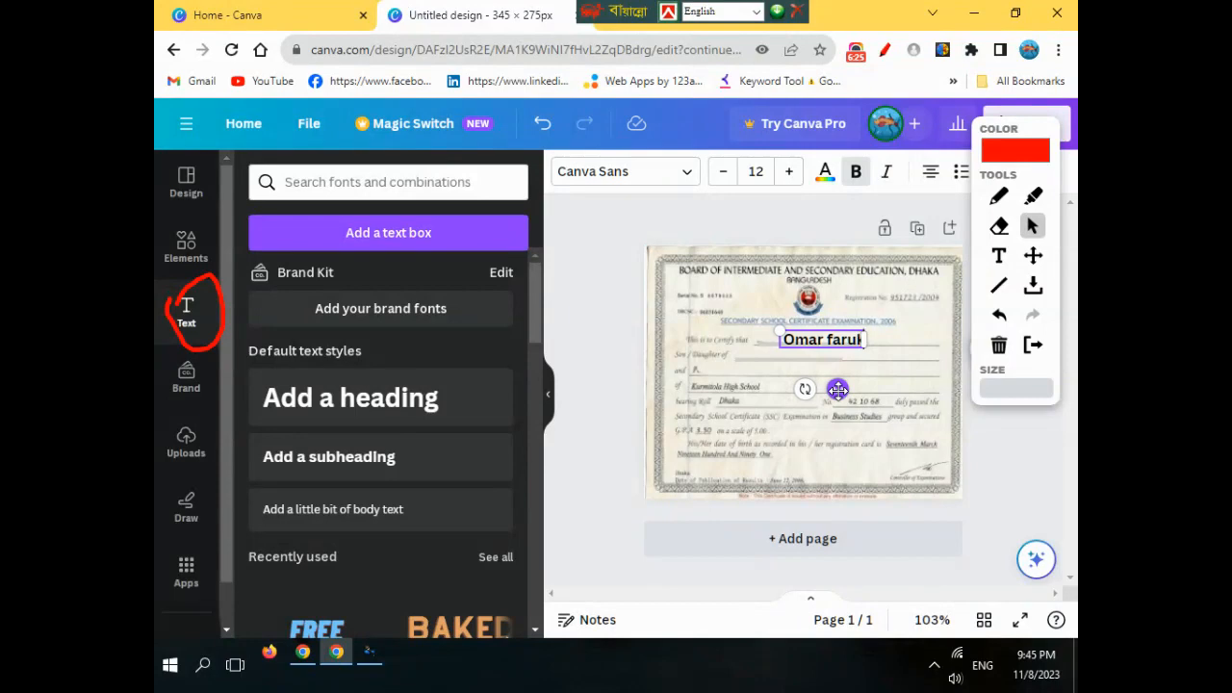
left_click(847, 451)
- Duplicate the name text box and place the copy just below the original
left_click(824, 343)
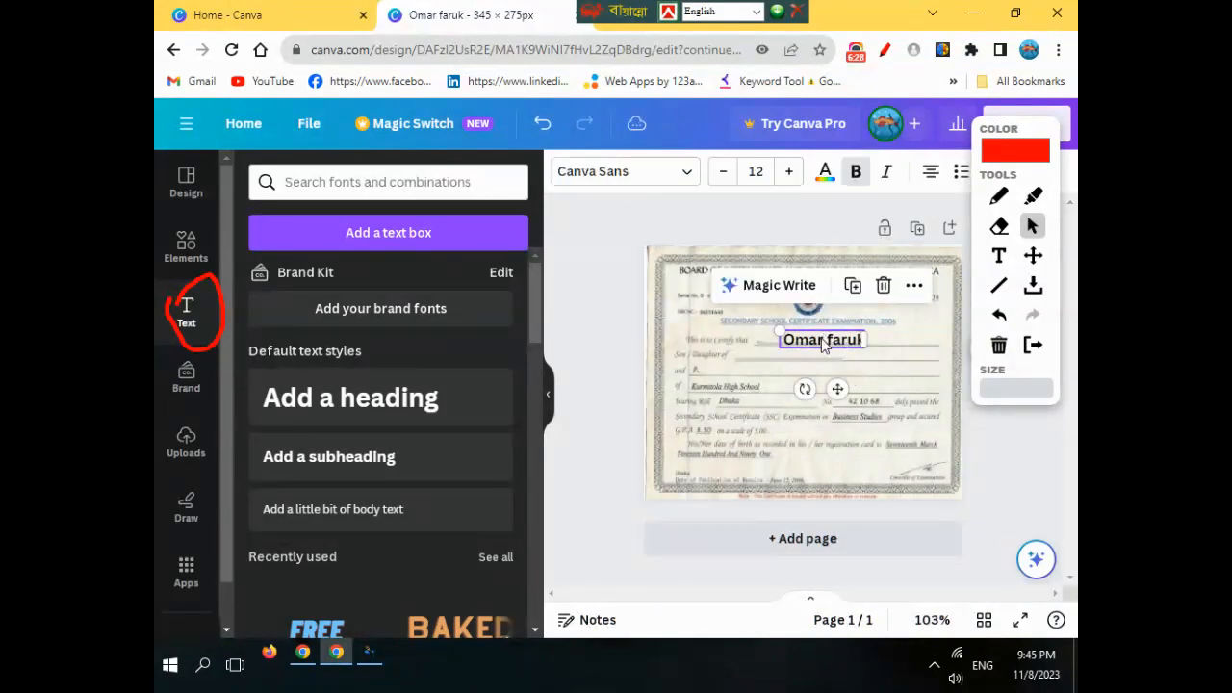
left_click(853, 291)
left_click_drag(852, 402, 766, 414)
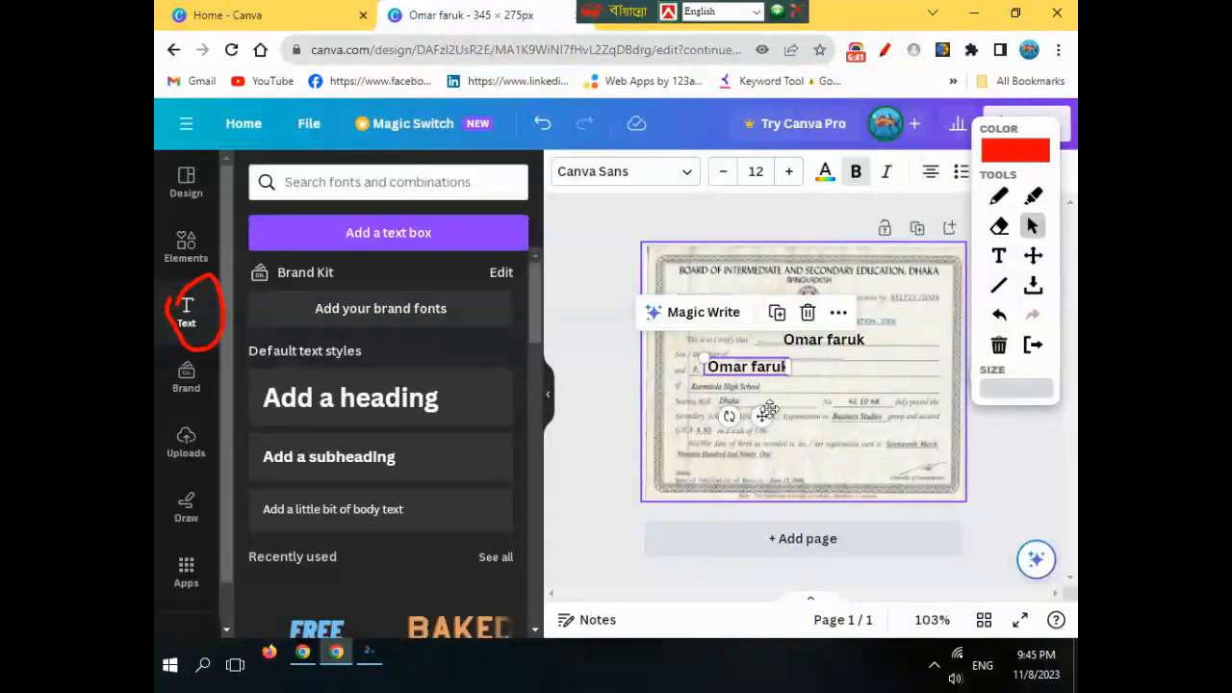
- Change the copied text to 'Dhaka' and nudge it onto the Son / Daughter of line
double_click(742, 366)
key("BackSpace")
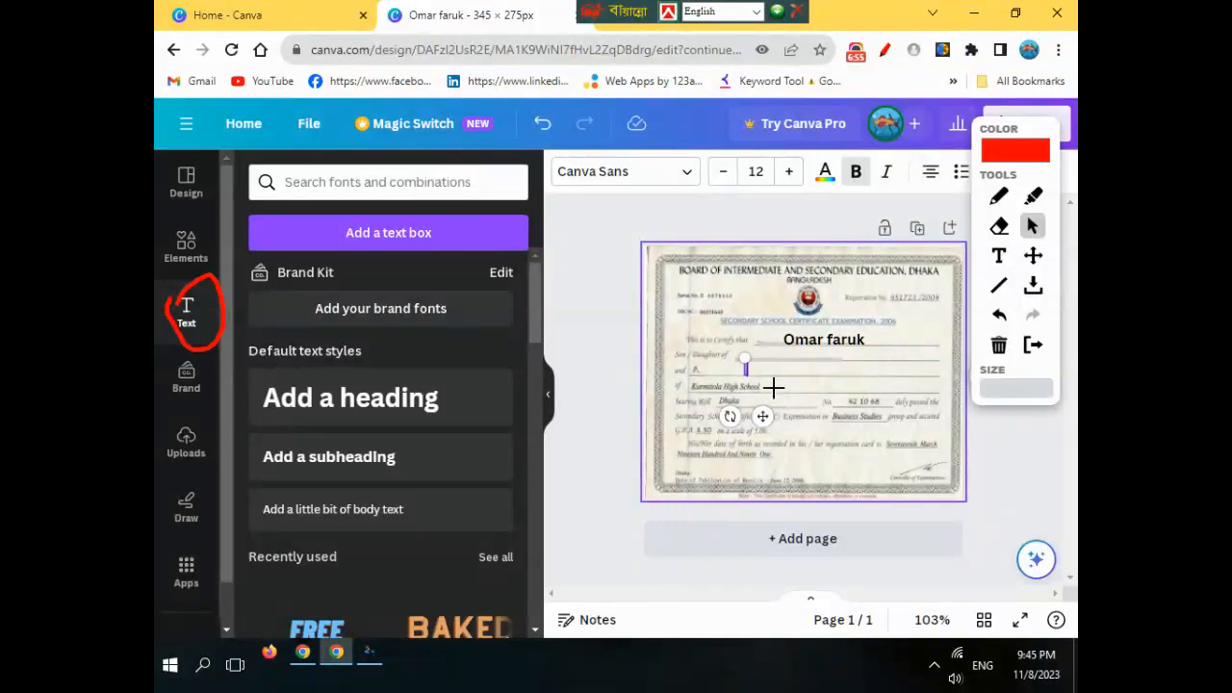
type("Dhaka")
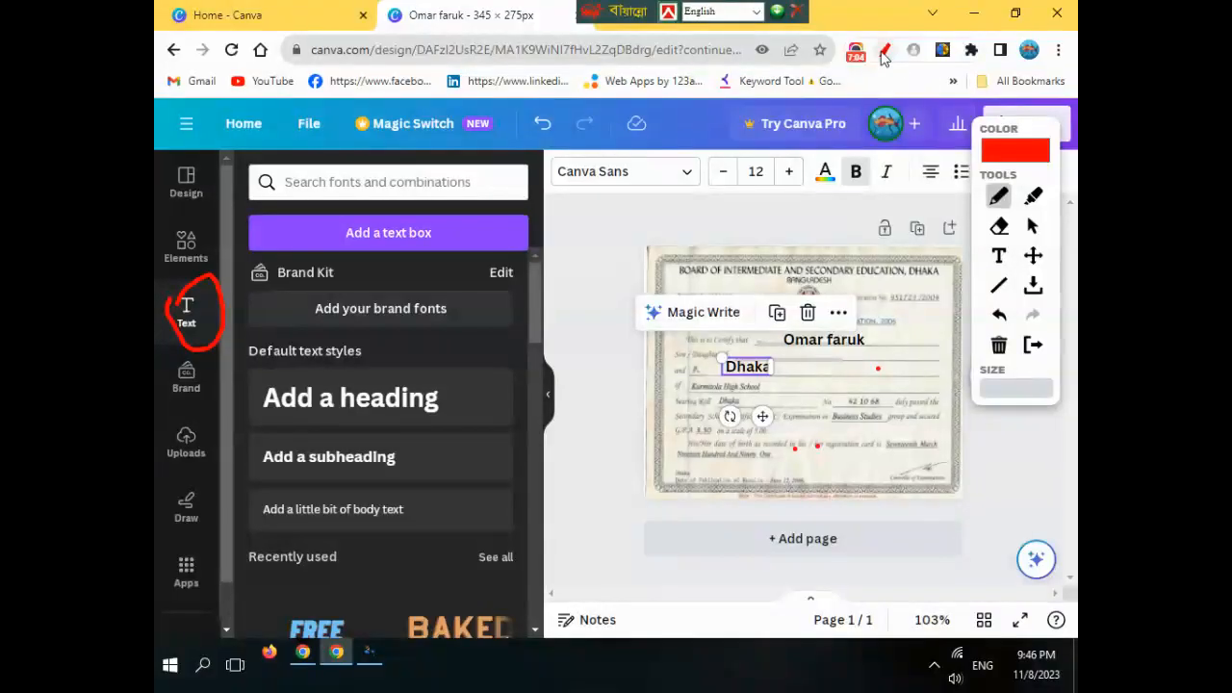
left_click(883, 52)
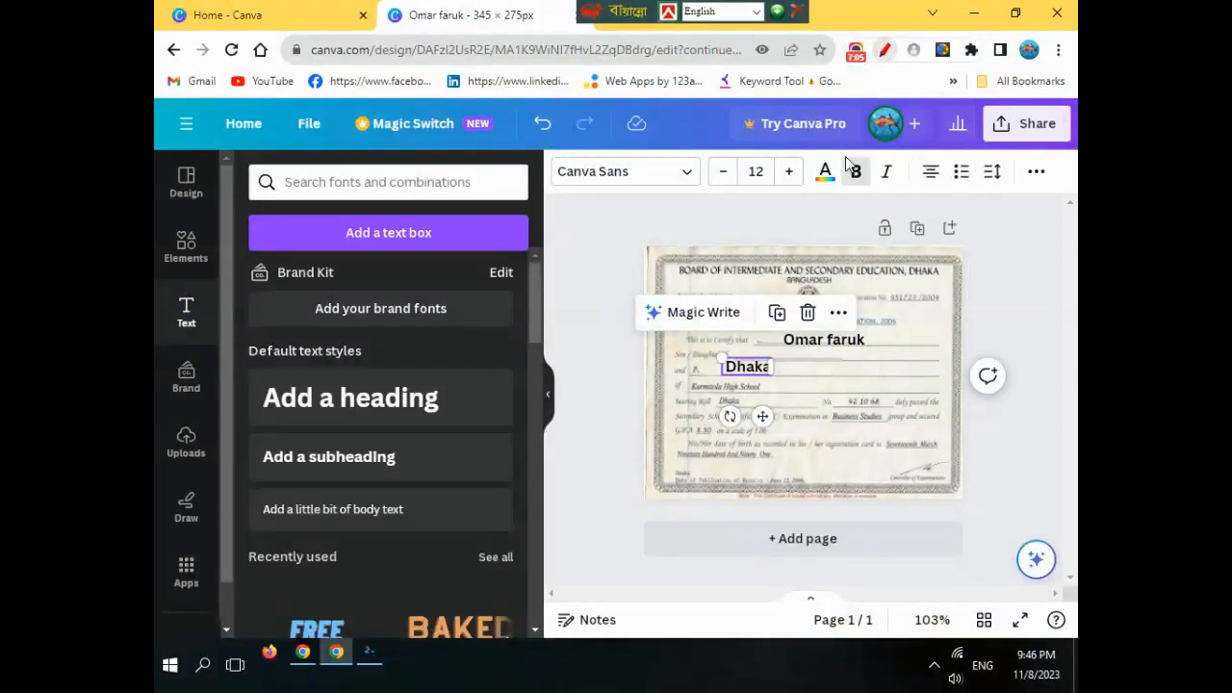
mouse_move(762, 416)
left_mouse_down()
mouse_move(789, 420)
mouse_move(755, 422)
left_mouse_up()
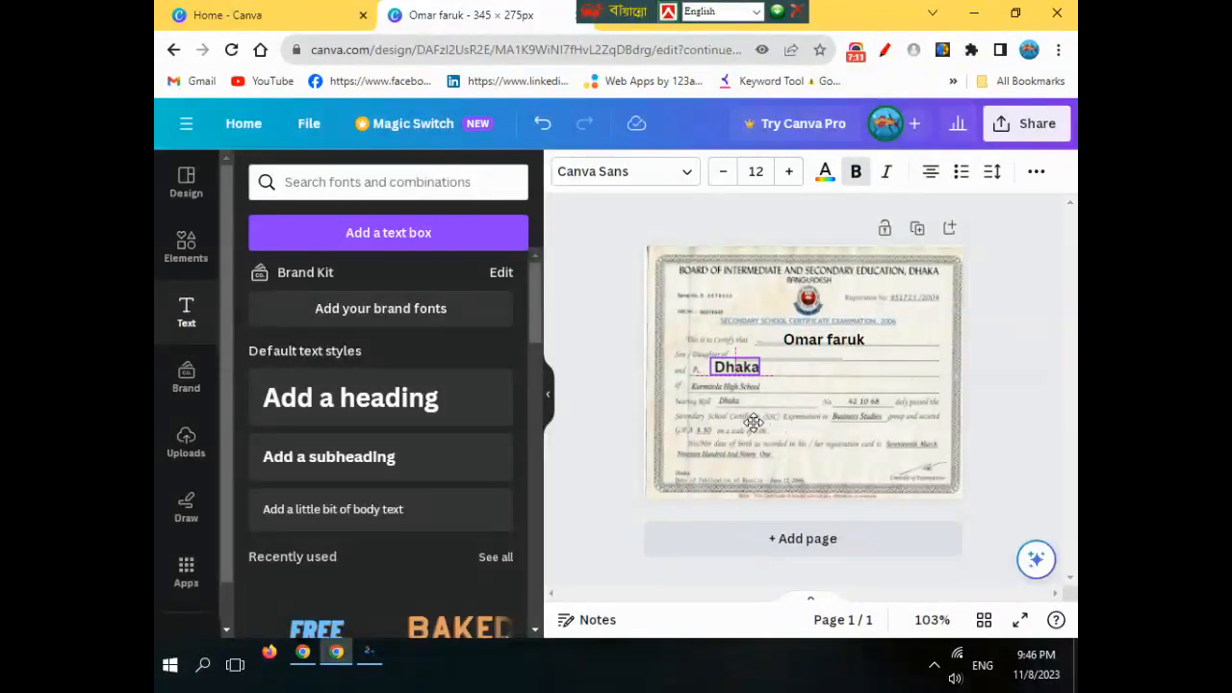
left_click_drag(750, 422, 758, 423)
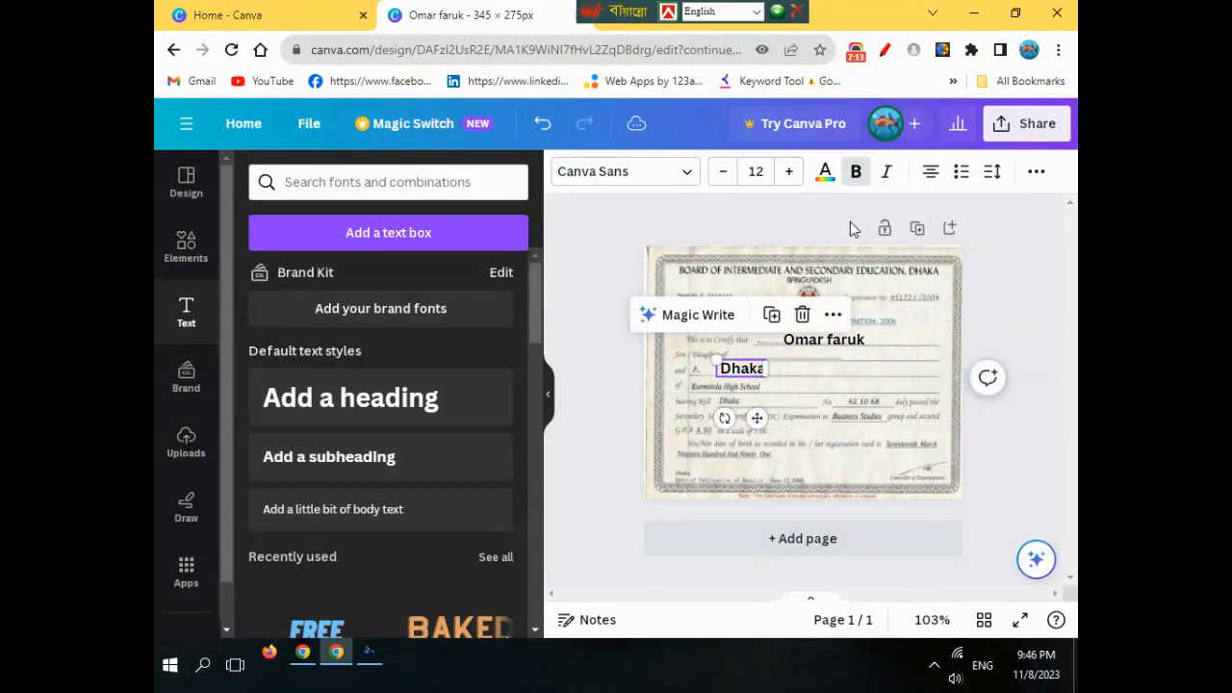
left_click(885, 49)
left_click_drag(1036, 154, 753, 218)
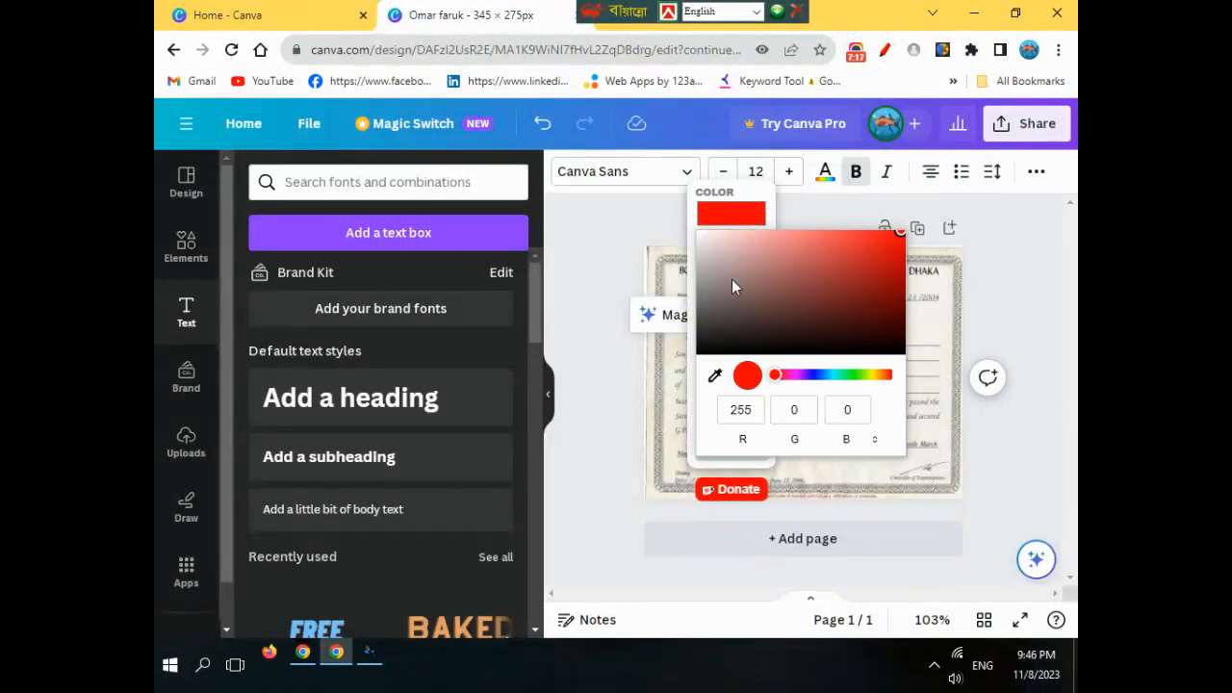
left_click(717, 216)
left_click(725, 222)
left_click(725, 201)
left_click(885, 51)
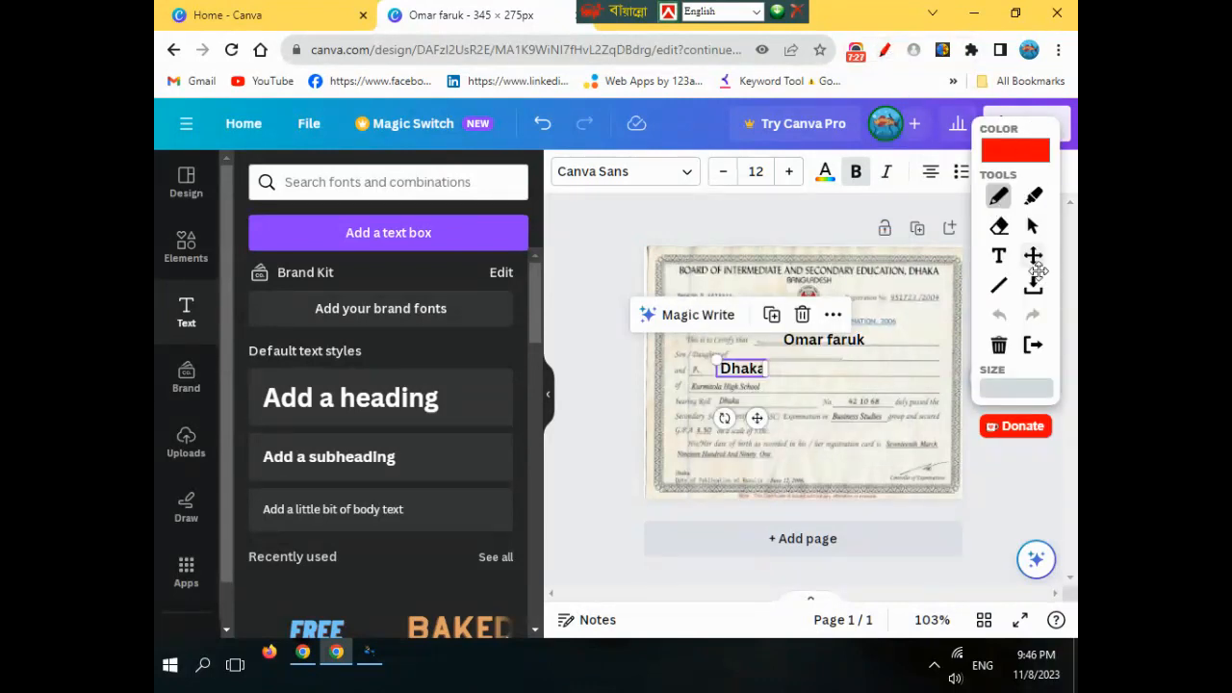
left_click_drag(1002, 299, 596, 351)
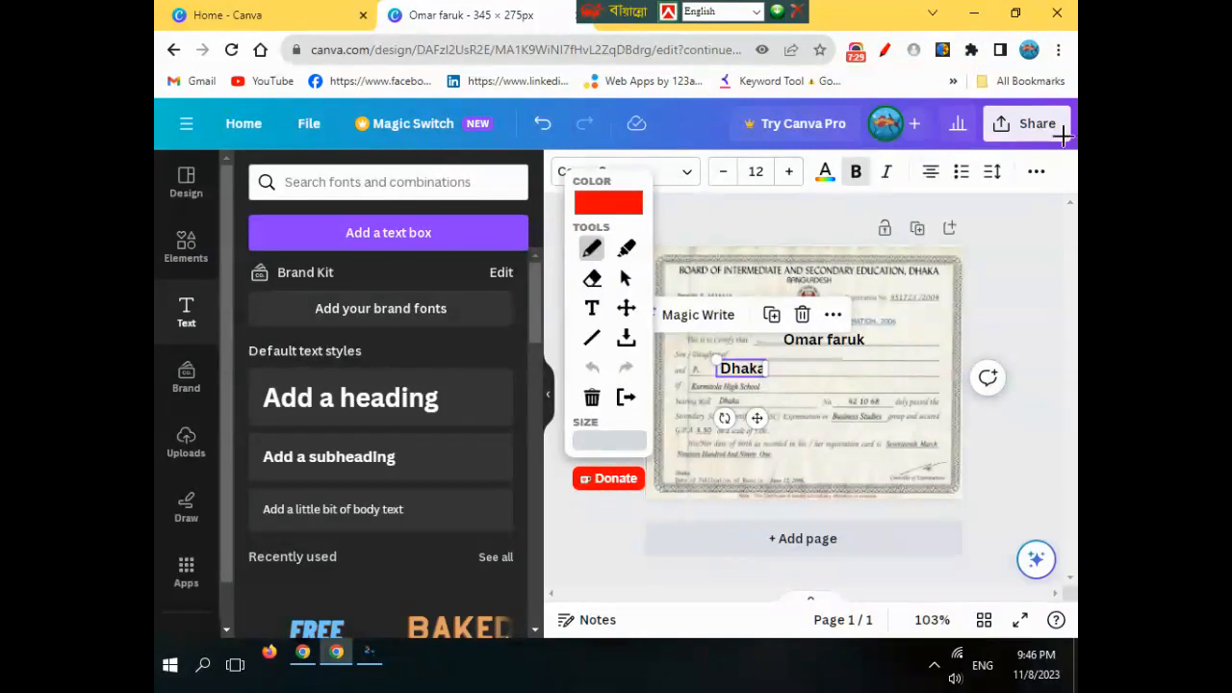
mouse_move(1066, 149)
left_mouse_down()
mouse_move(983, 135)
mouse_move(996, 104)
left_mouse_up()
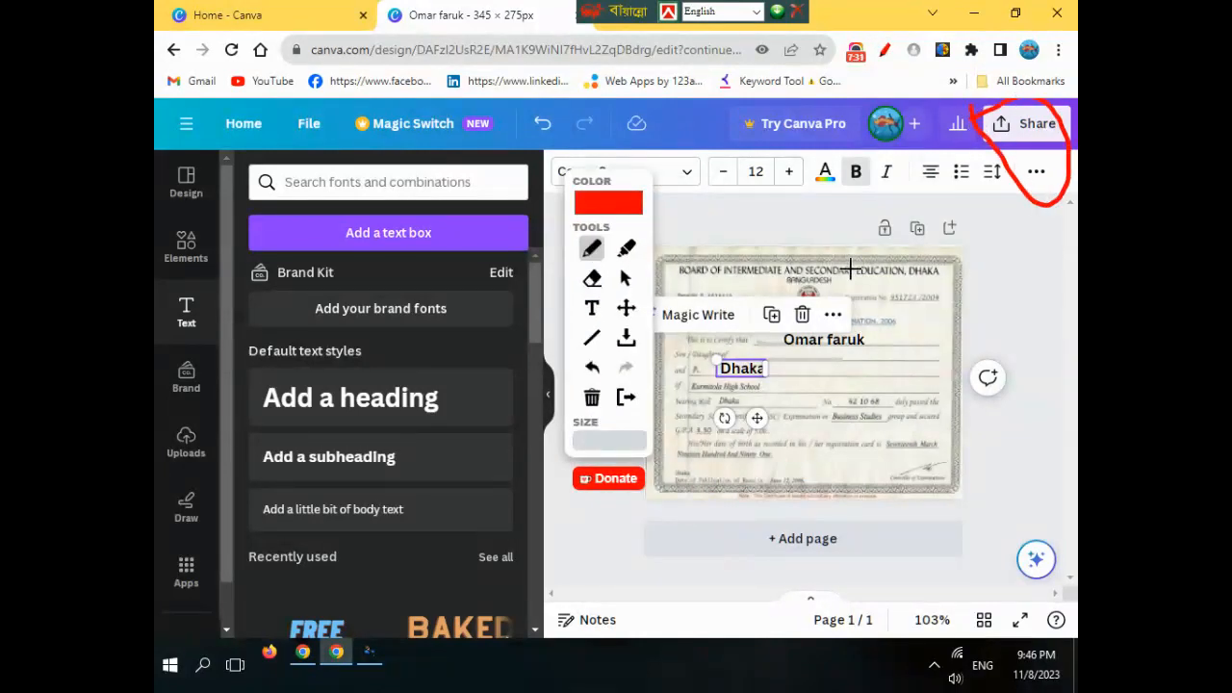
left_click(625, 278)
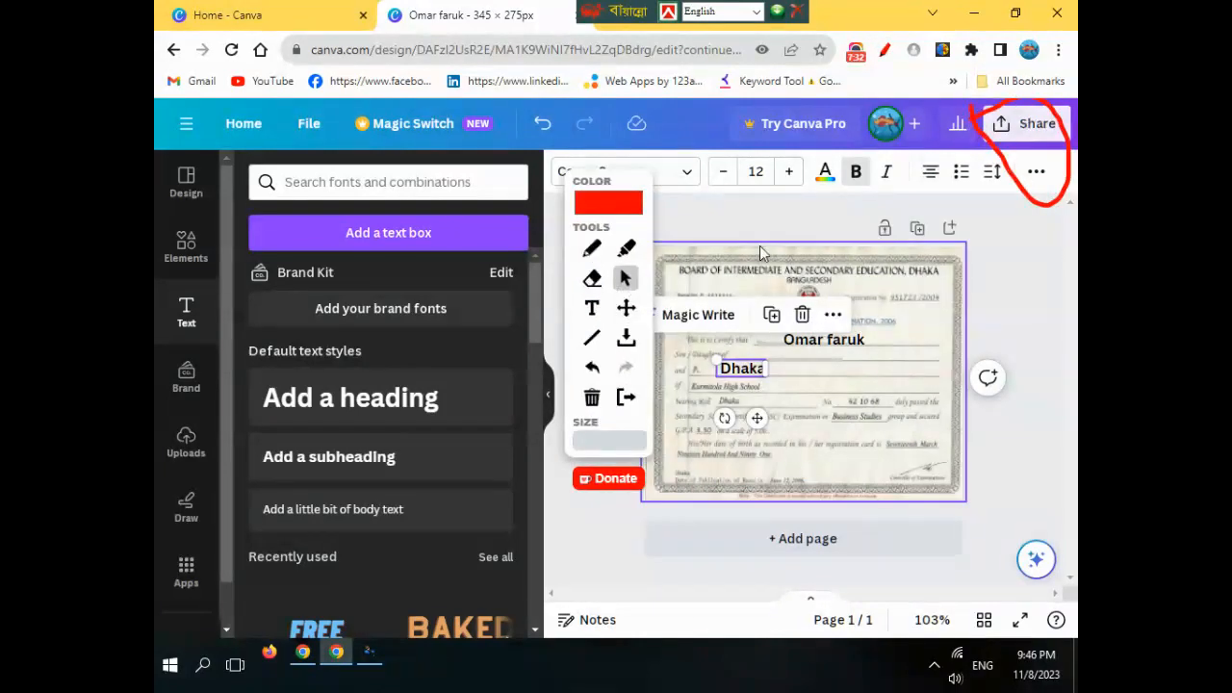
- From the Share menu, open Download settings and choose JPG as the file type
left_click(1026, 123)
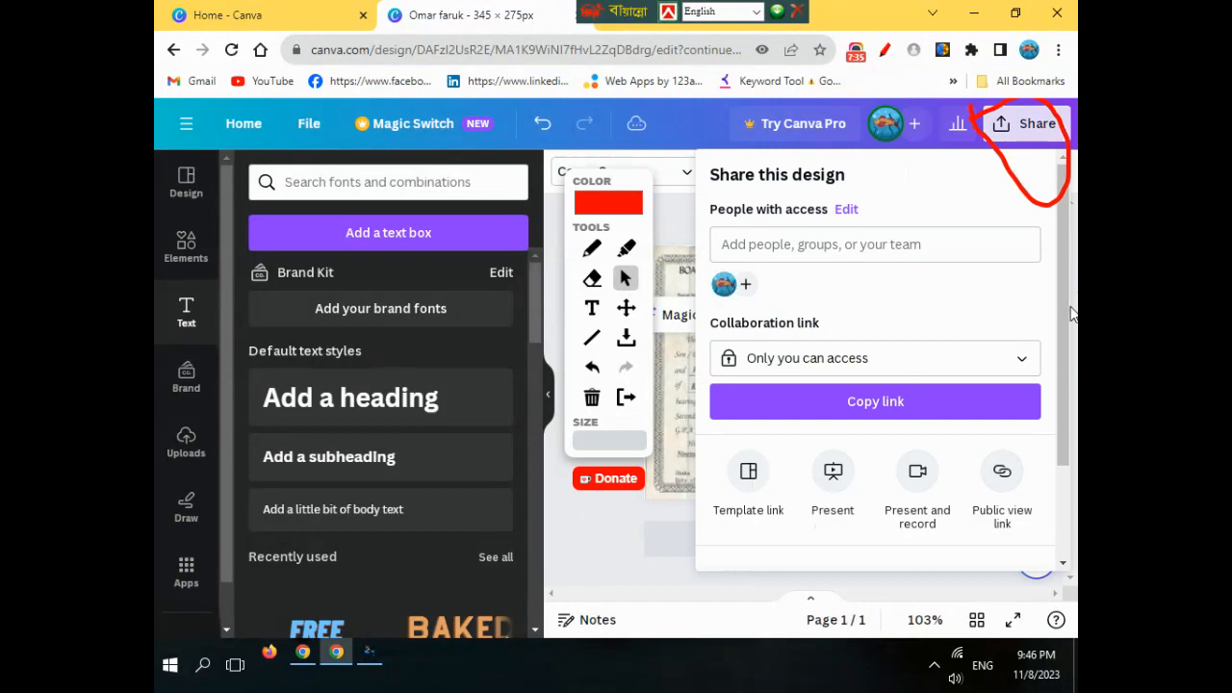
scroll(1059, 313, "down", 2)
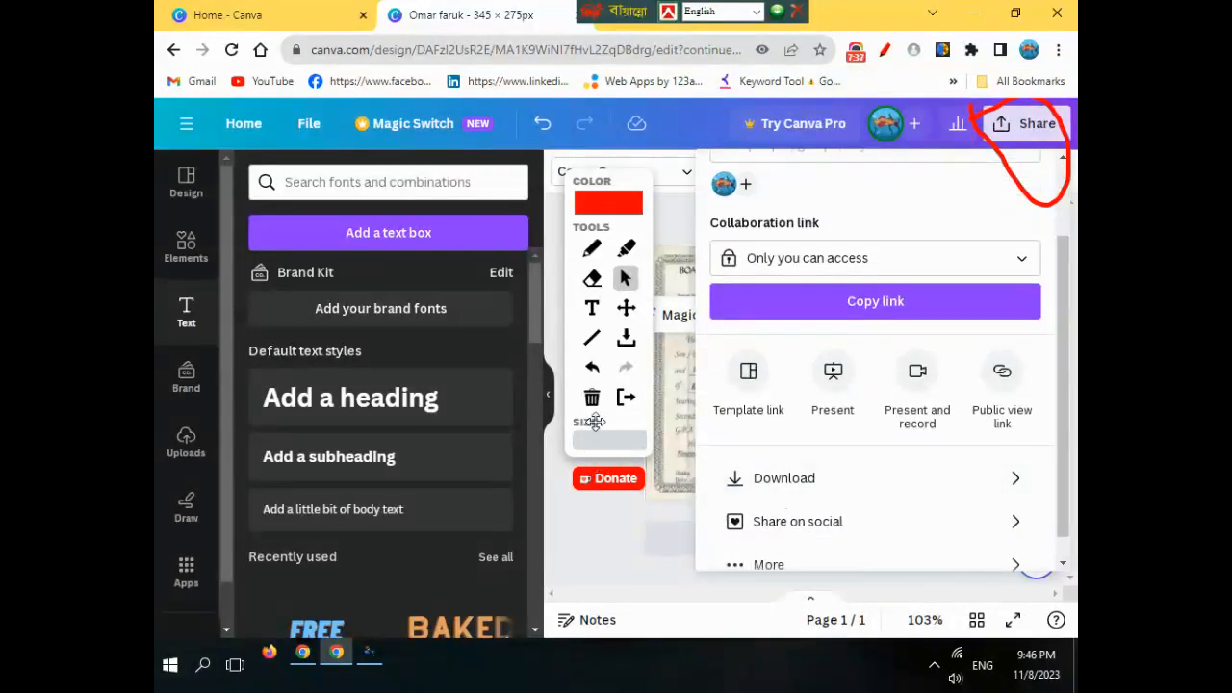
left_click(591, 249)
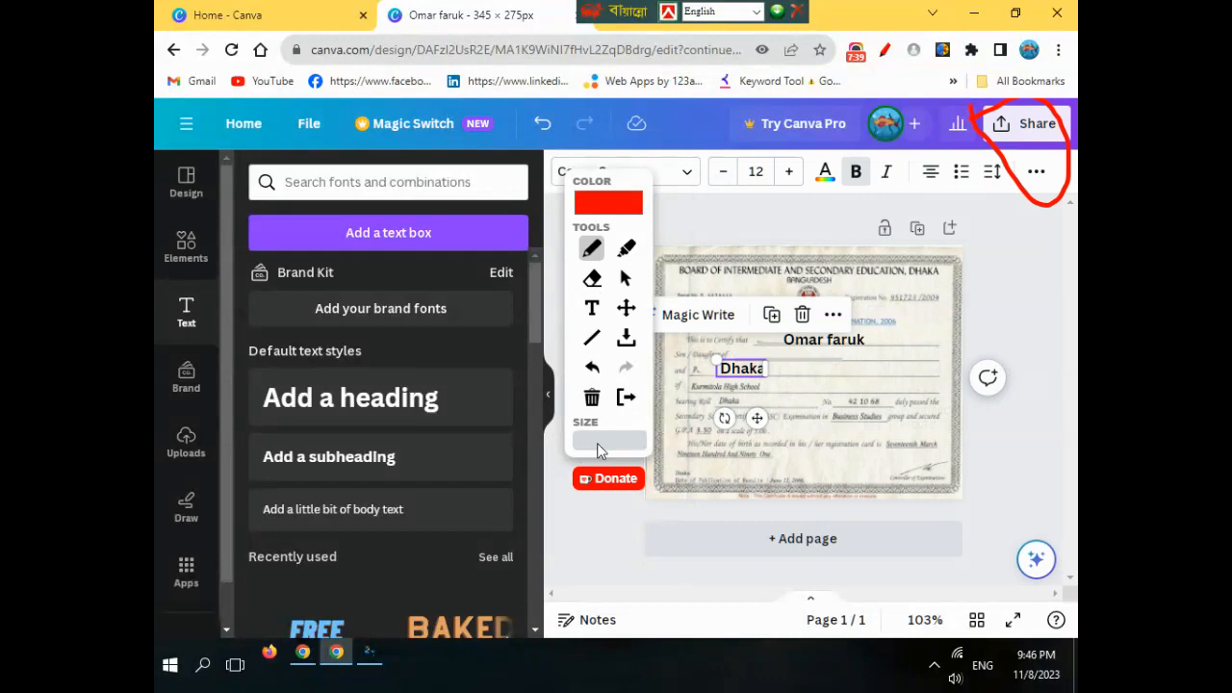
left_click(624, 280)
left_click(1025, 124)
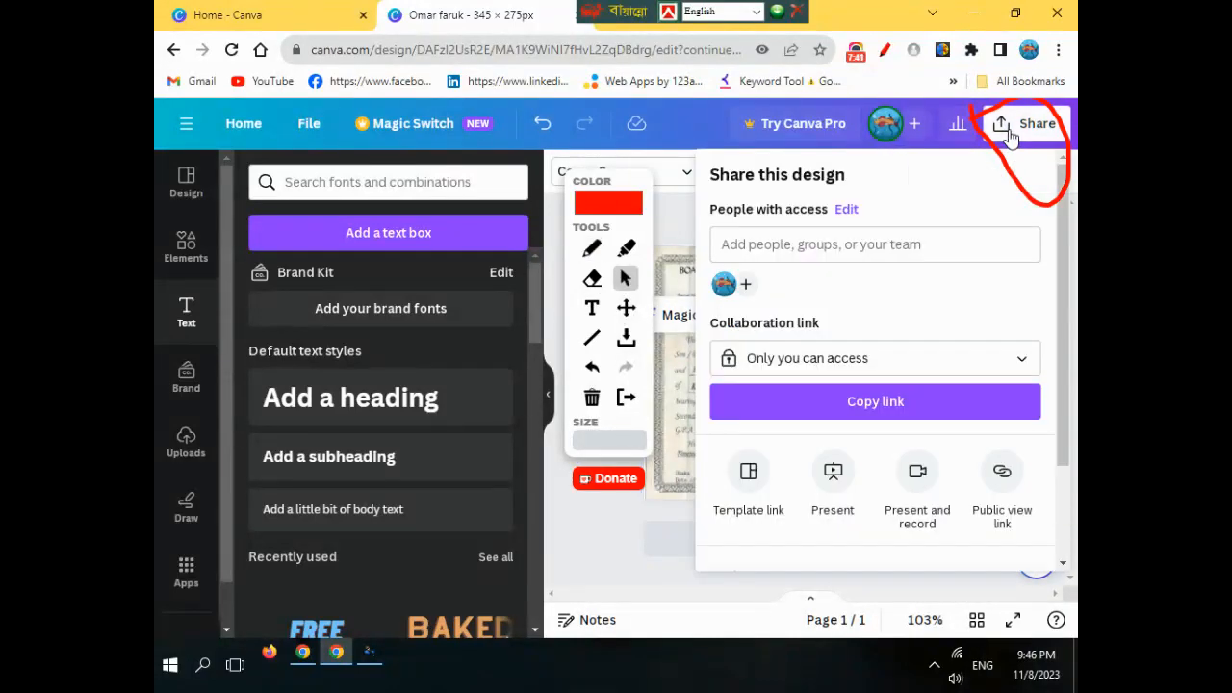
scroll(882, 439, "down", 2)
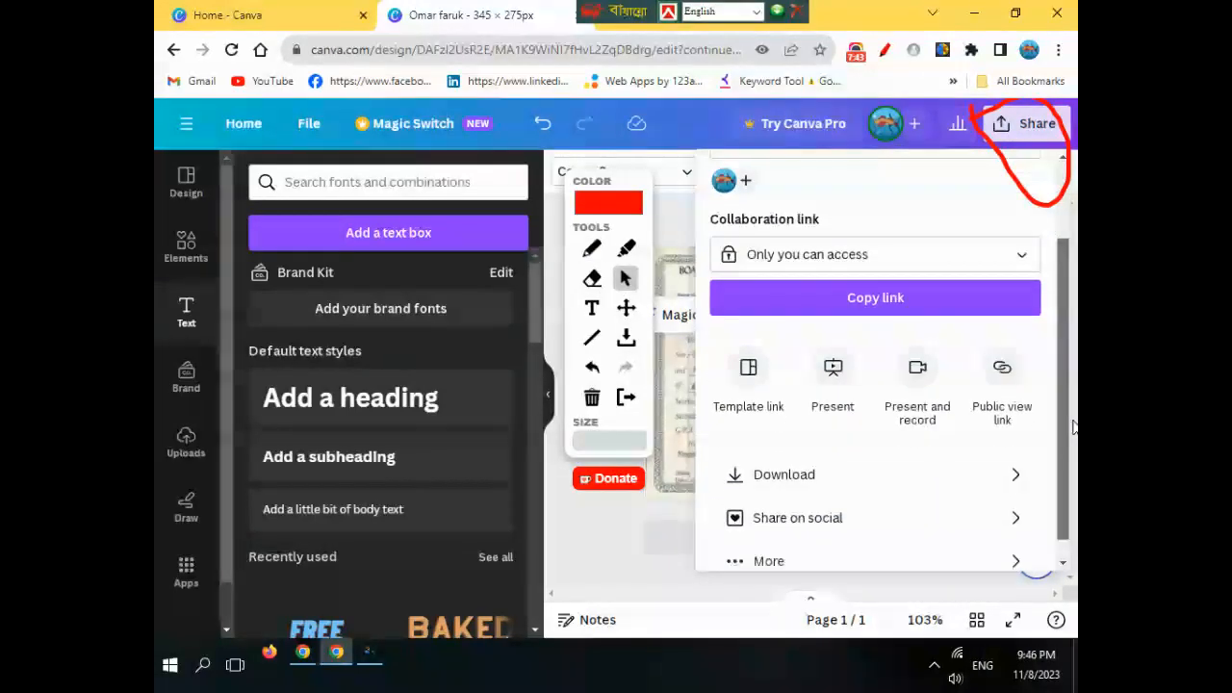
left_click(1013, 453)
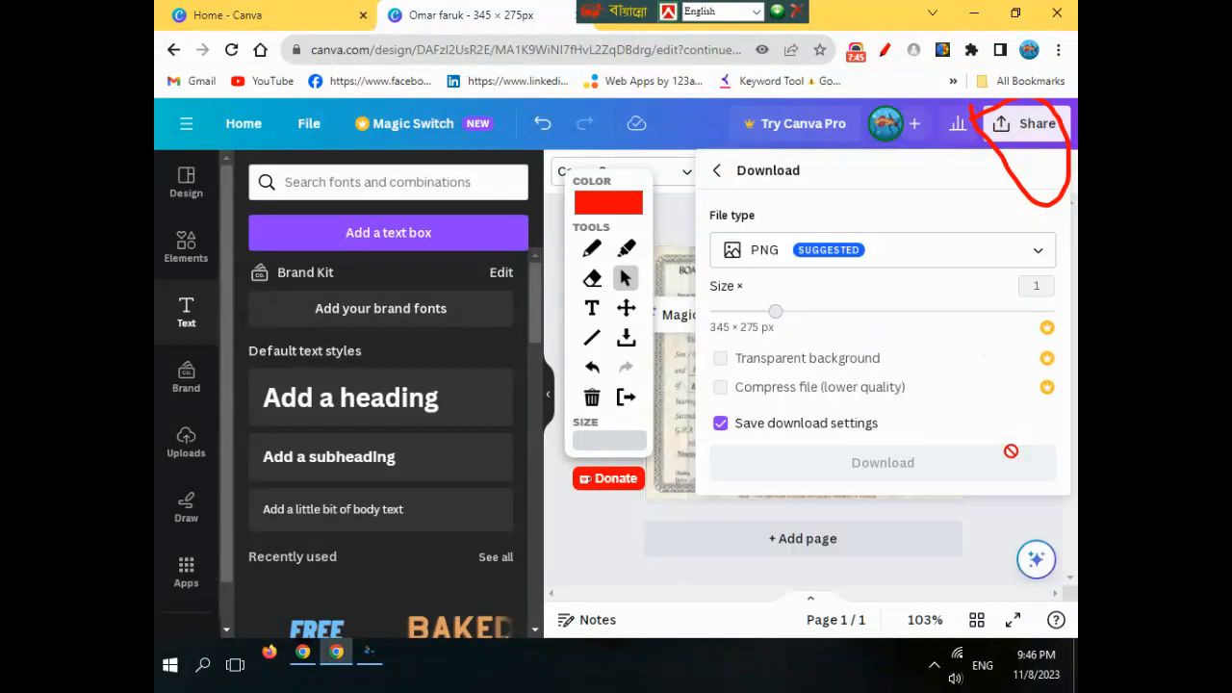
left_click(1023, 258)
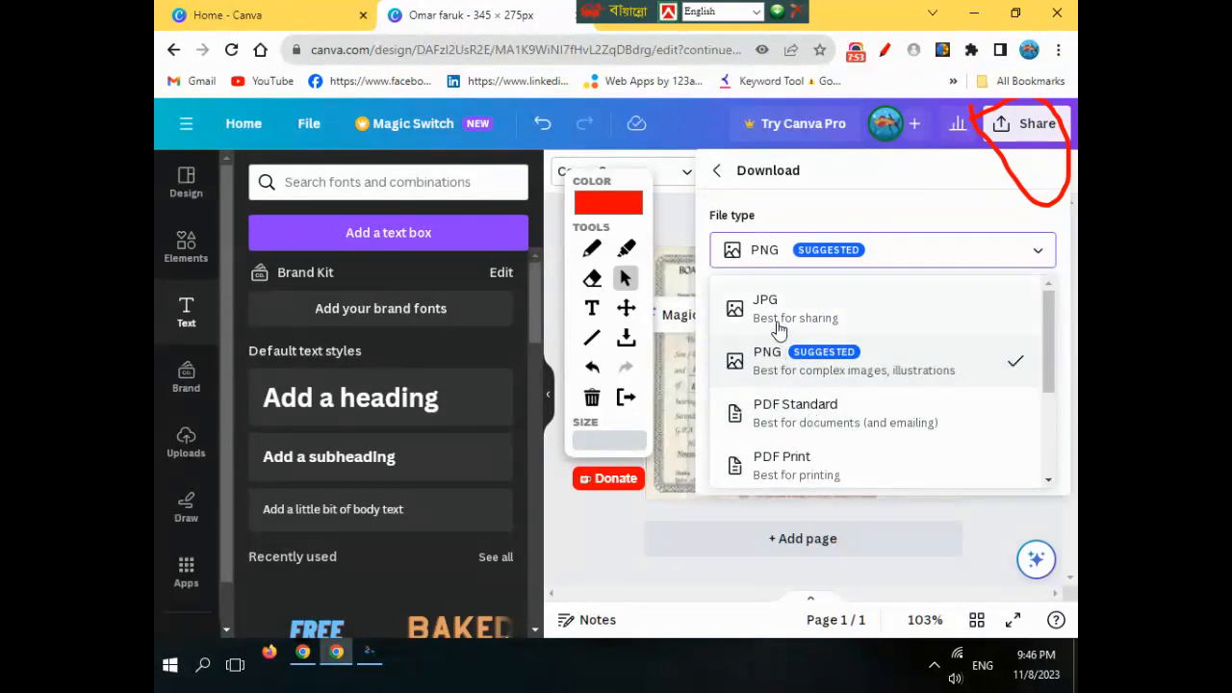
left_click(852, 321)
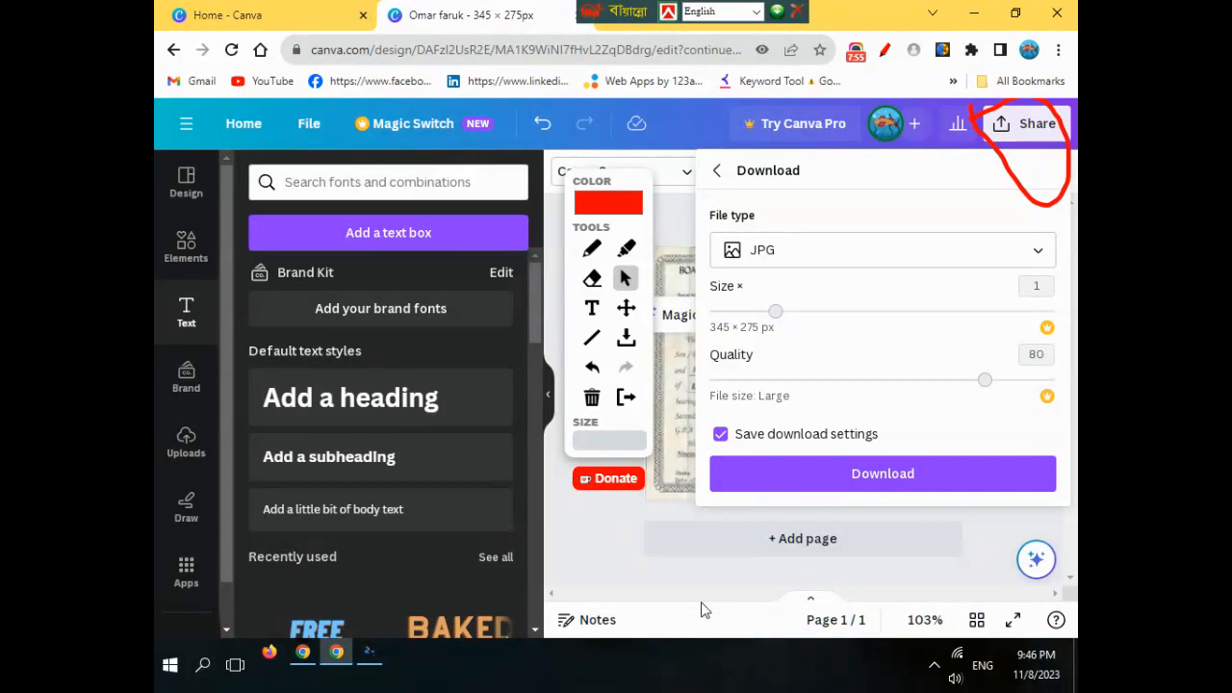
- Download the certificate as a JPG and open it from the Downloads folder
left_click(894, 473)
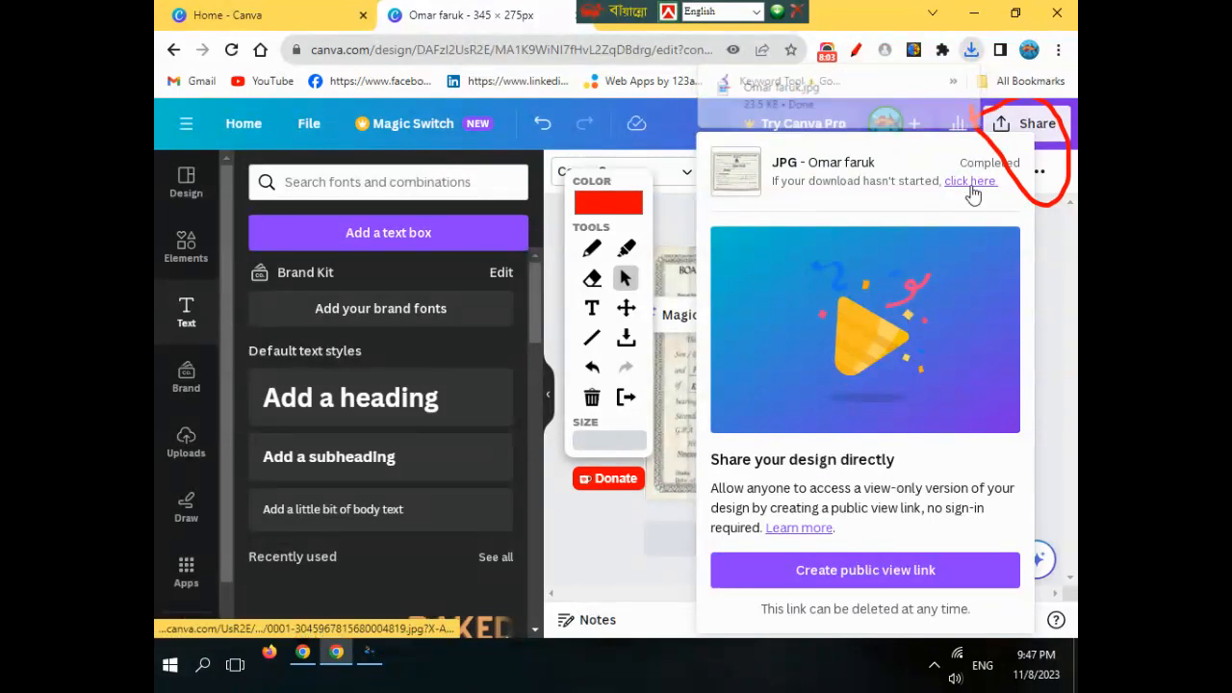
left_click(971, 53)
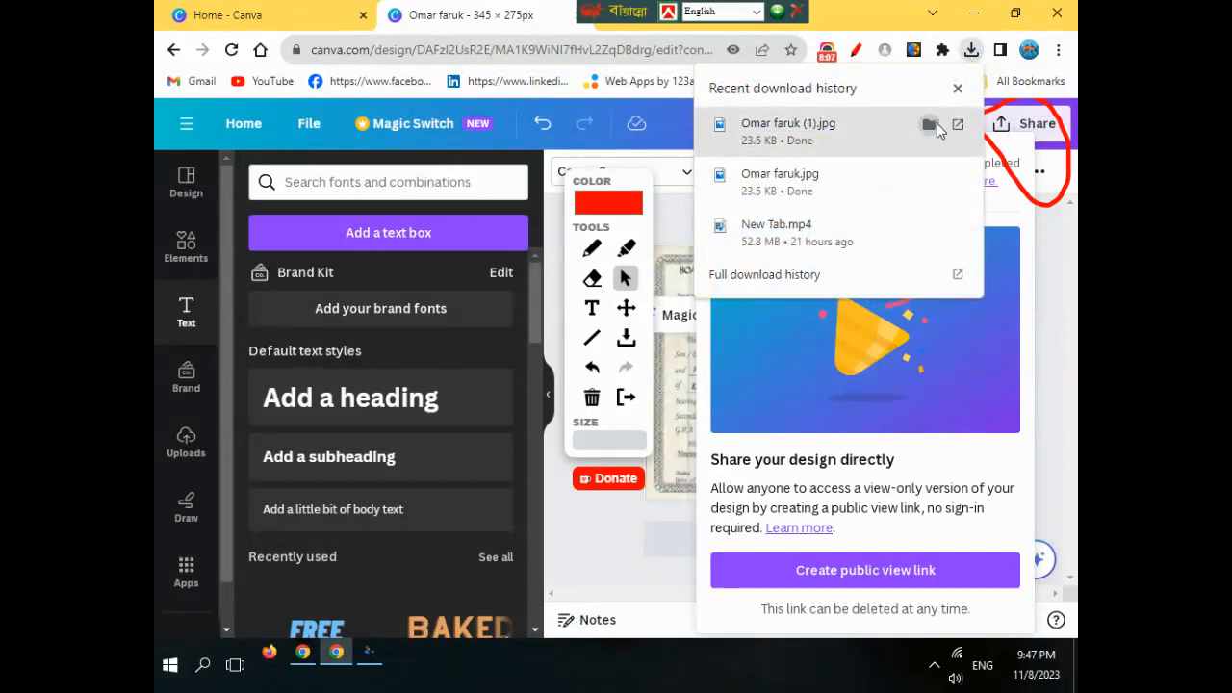
left_click(930, 125)
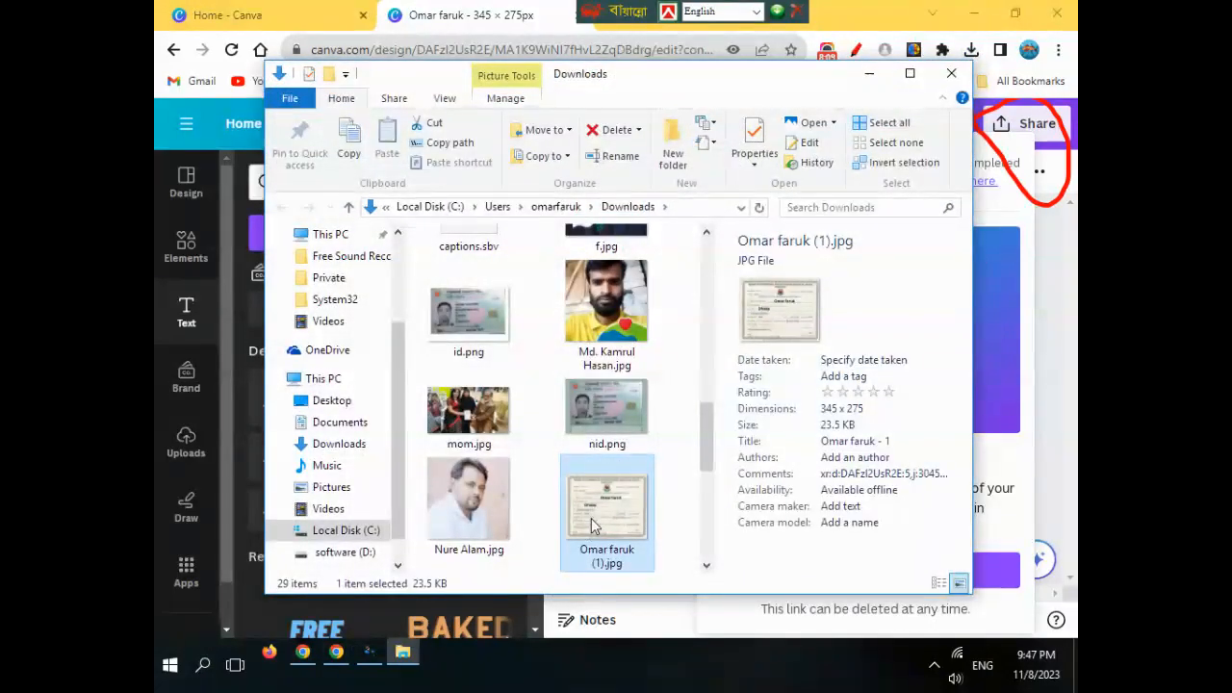
right_click(593, 525)
left_click(637, 129)
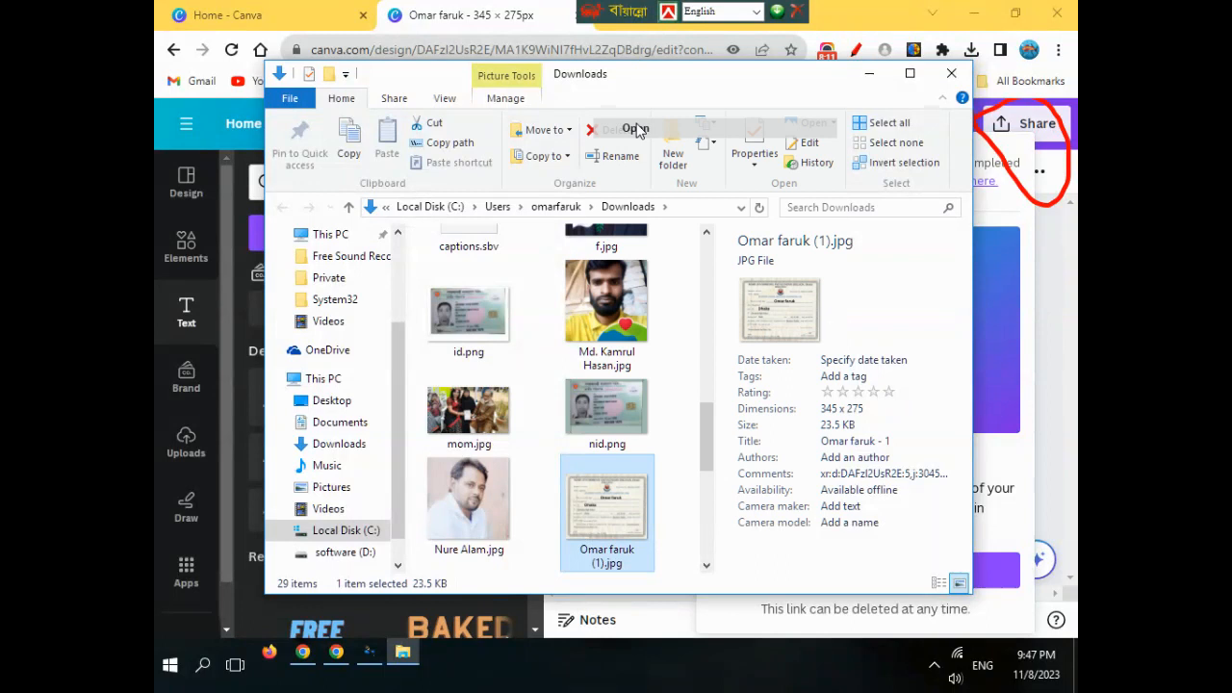